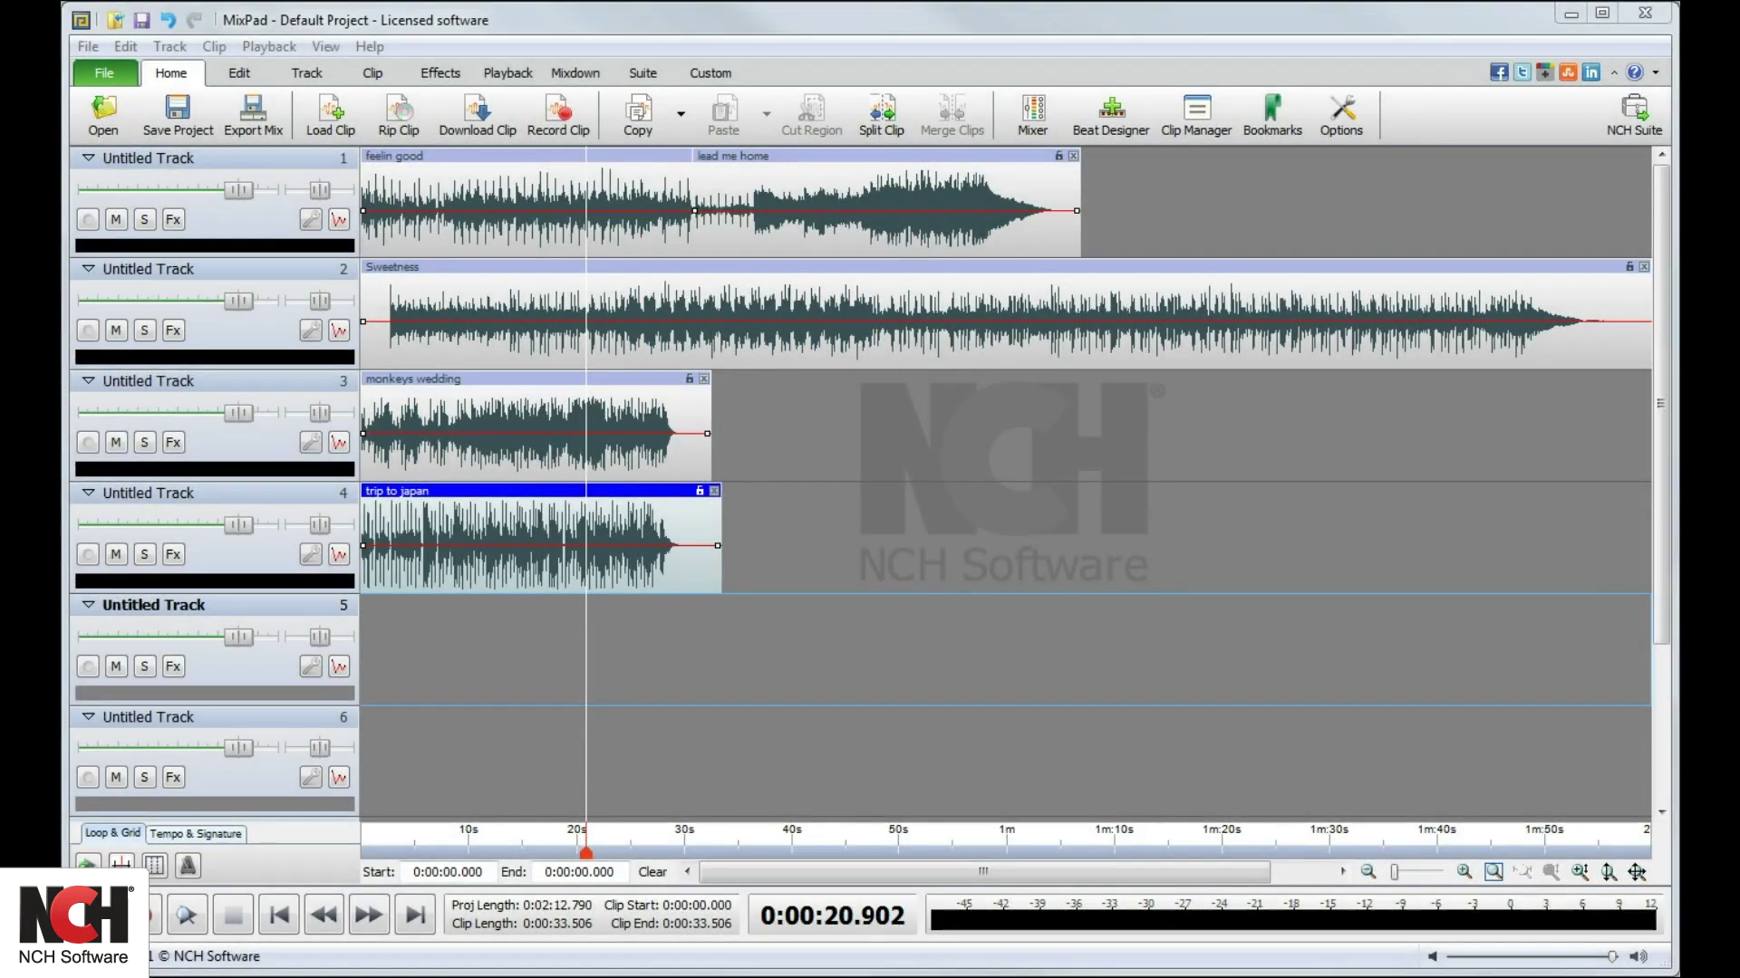
Step: Append two empty tracks at the bottom so the list ends at Untitled Track 10
drag(1654, 480, 1660, 632)
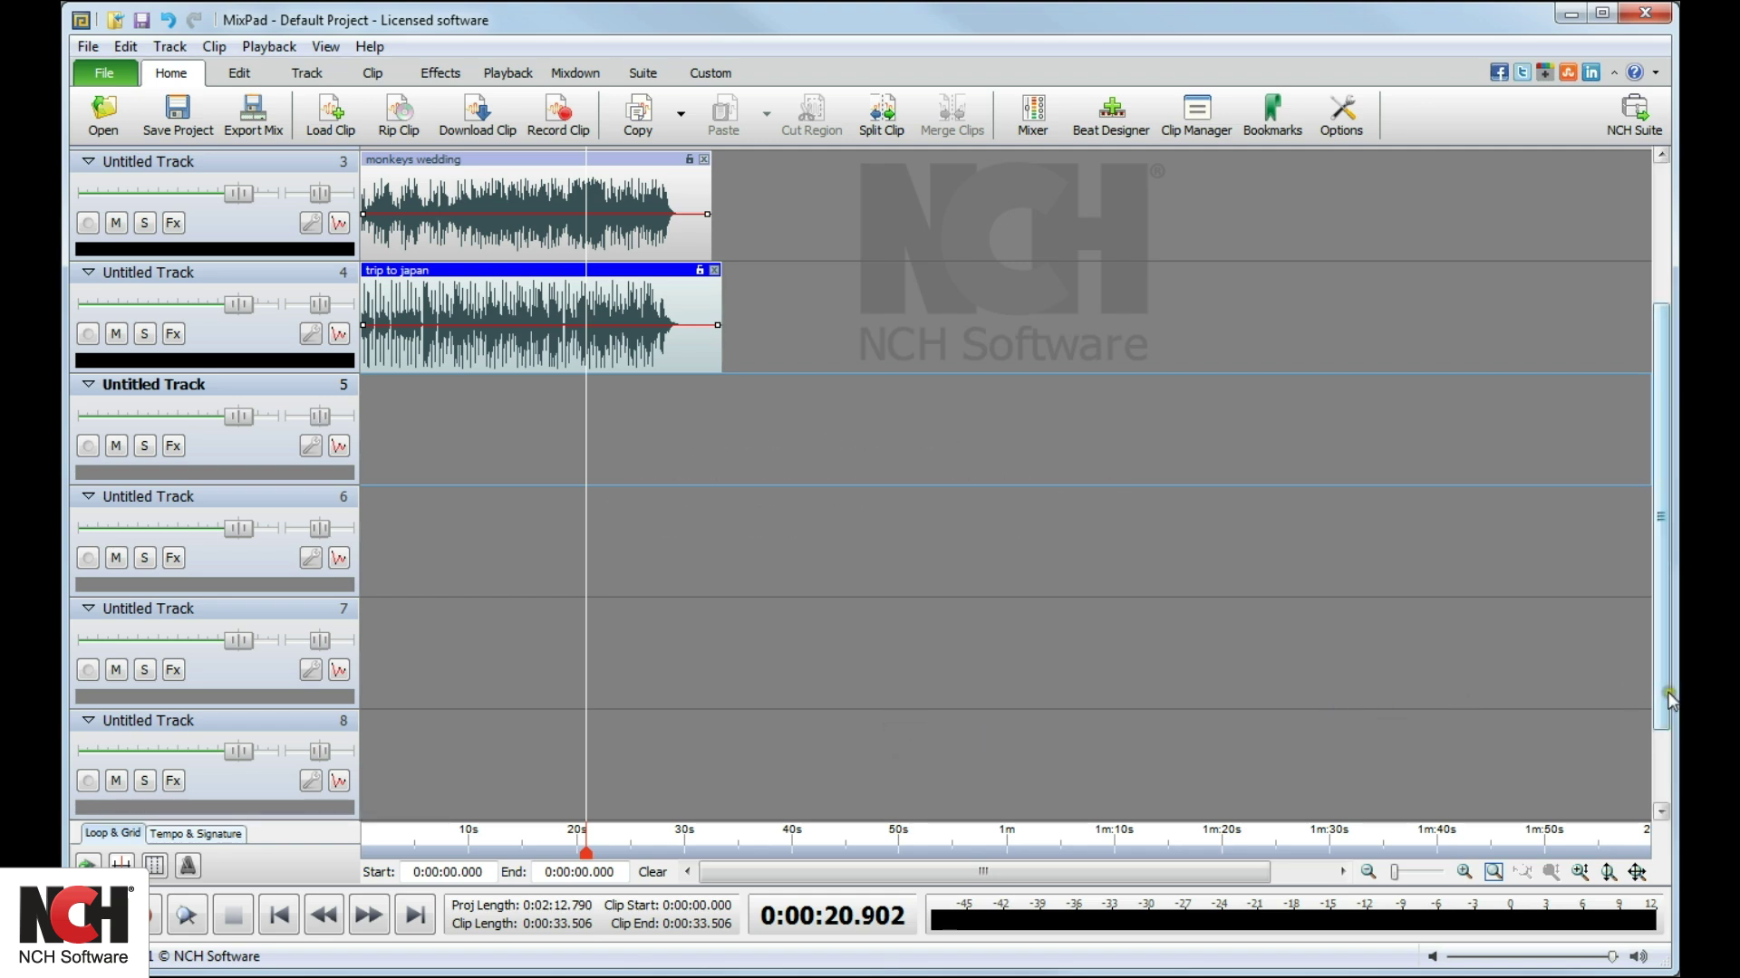
drag(1670, 699, 1676, 773)
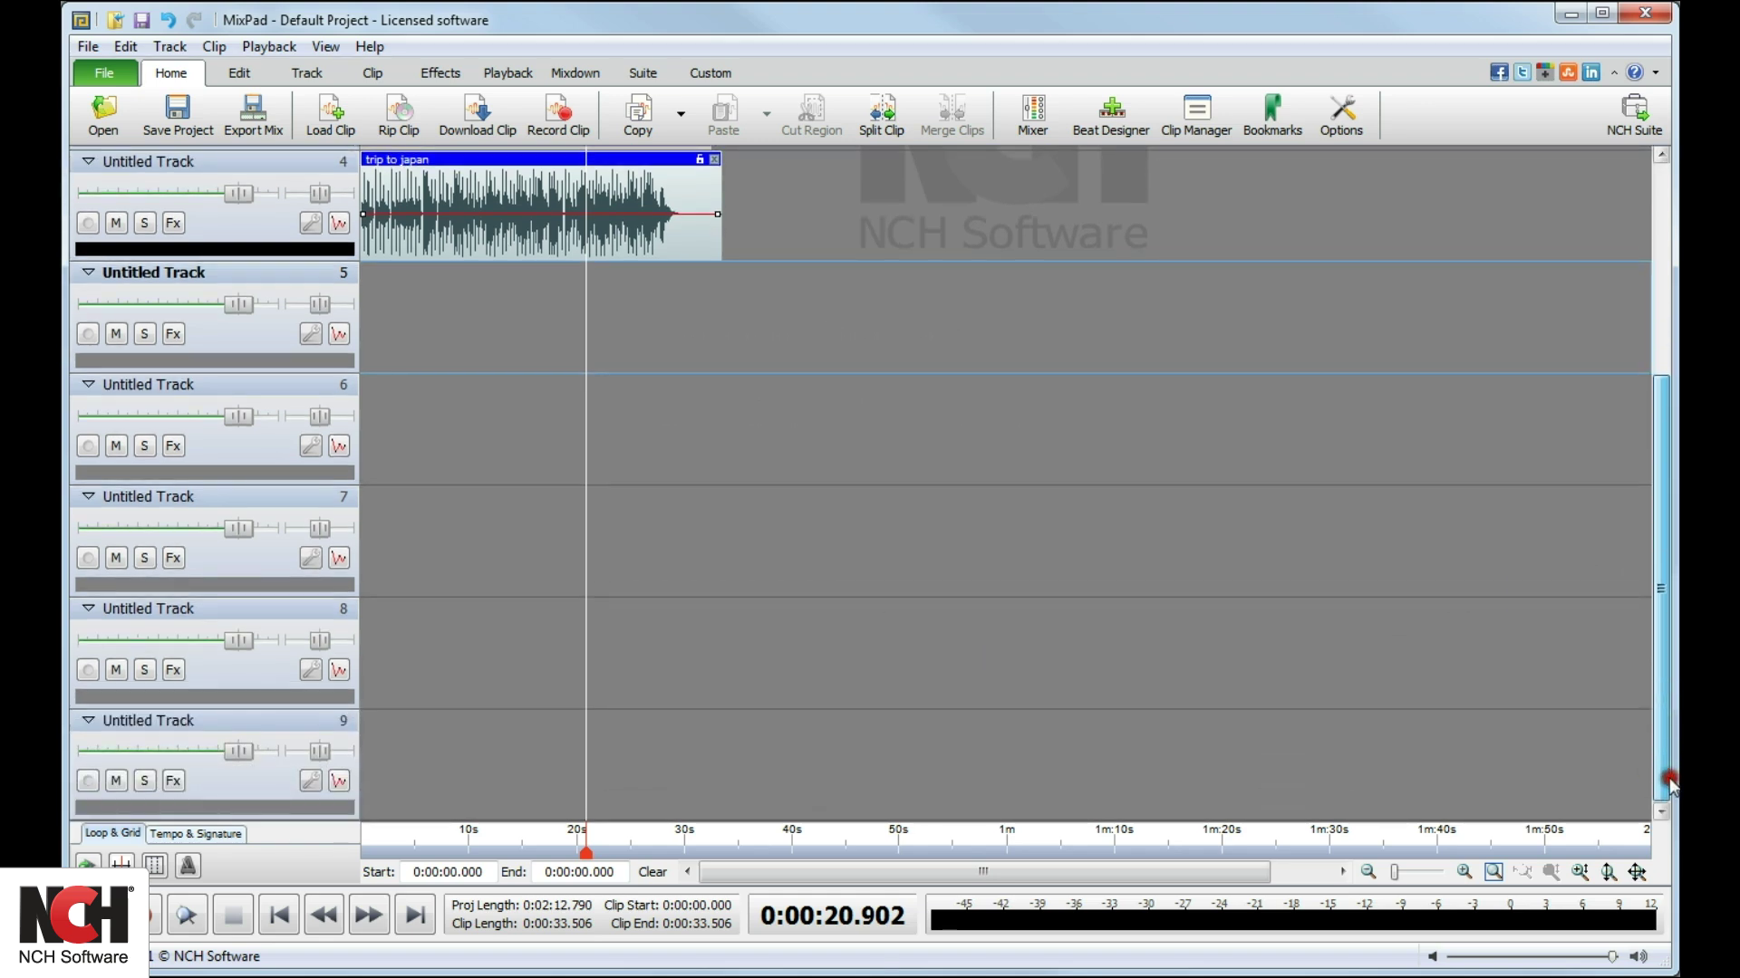
click(186, 47)
click(83, 66)
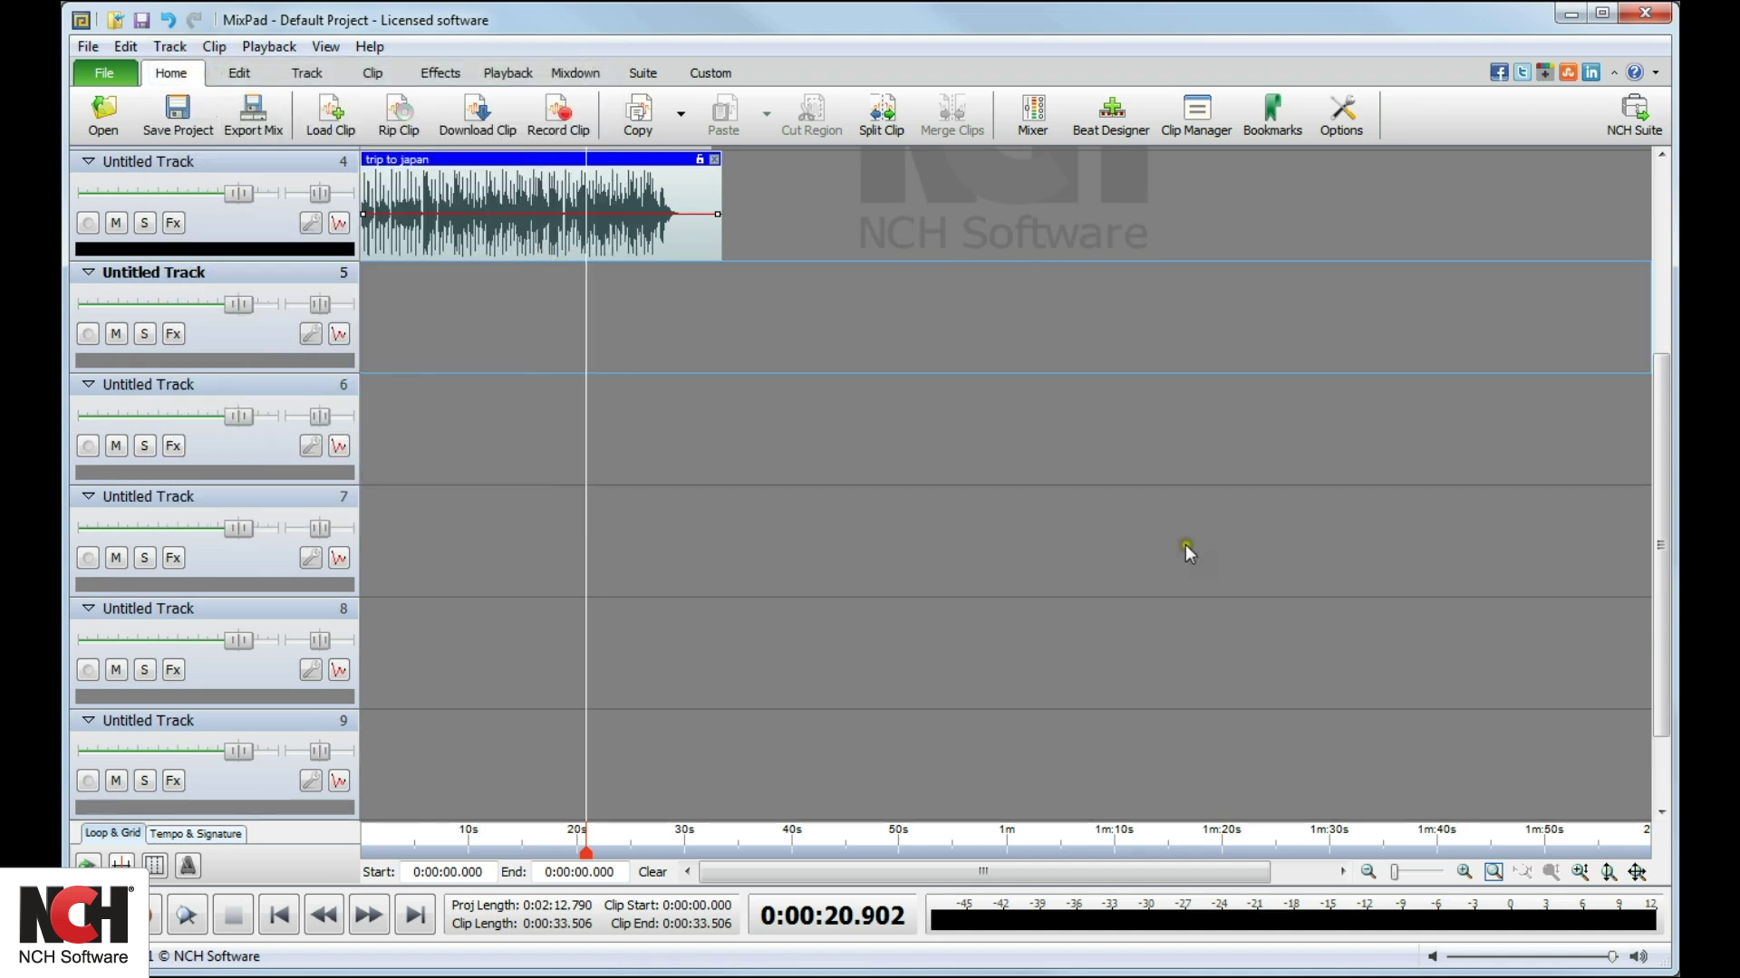
drag(1670, 722, 1663, 780)
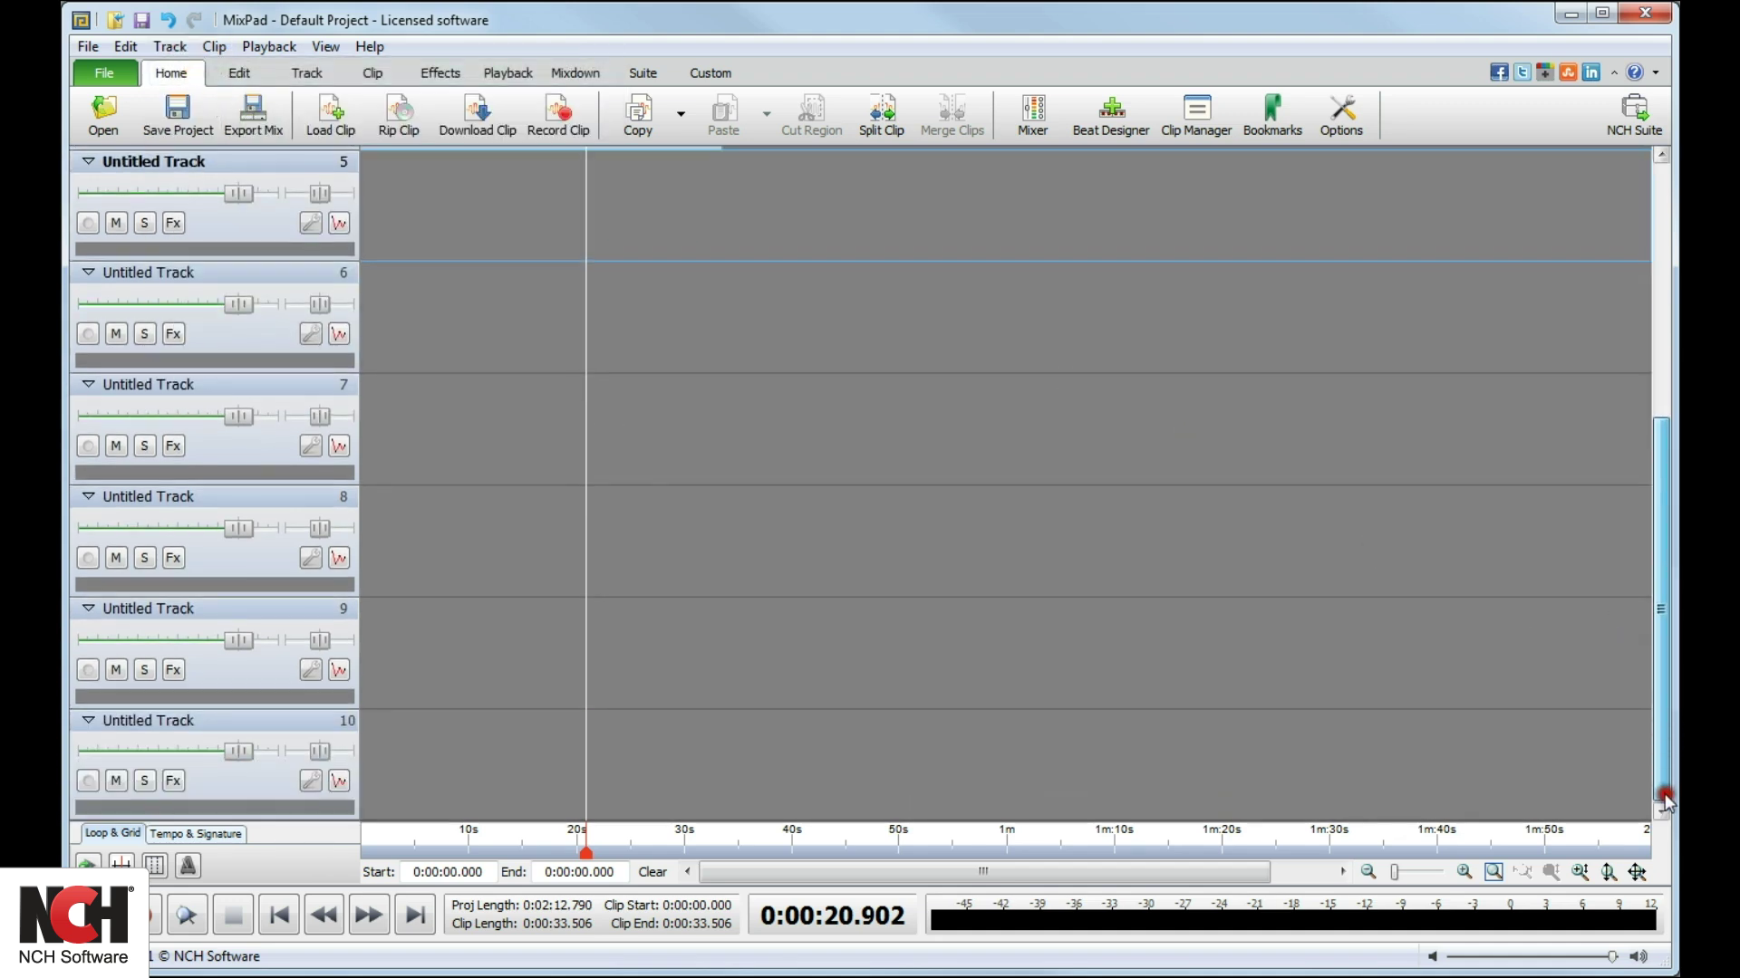
Step: Delete the empty tracks 10 and 9, confirming each removal
click(286, 721)
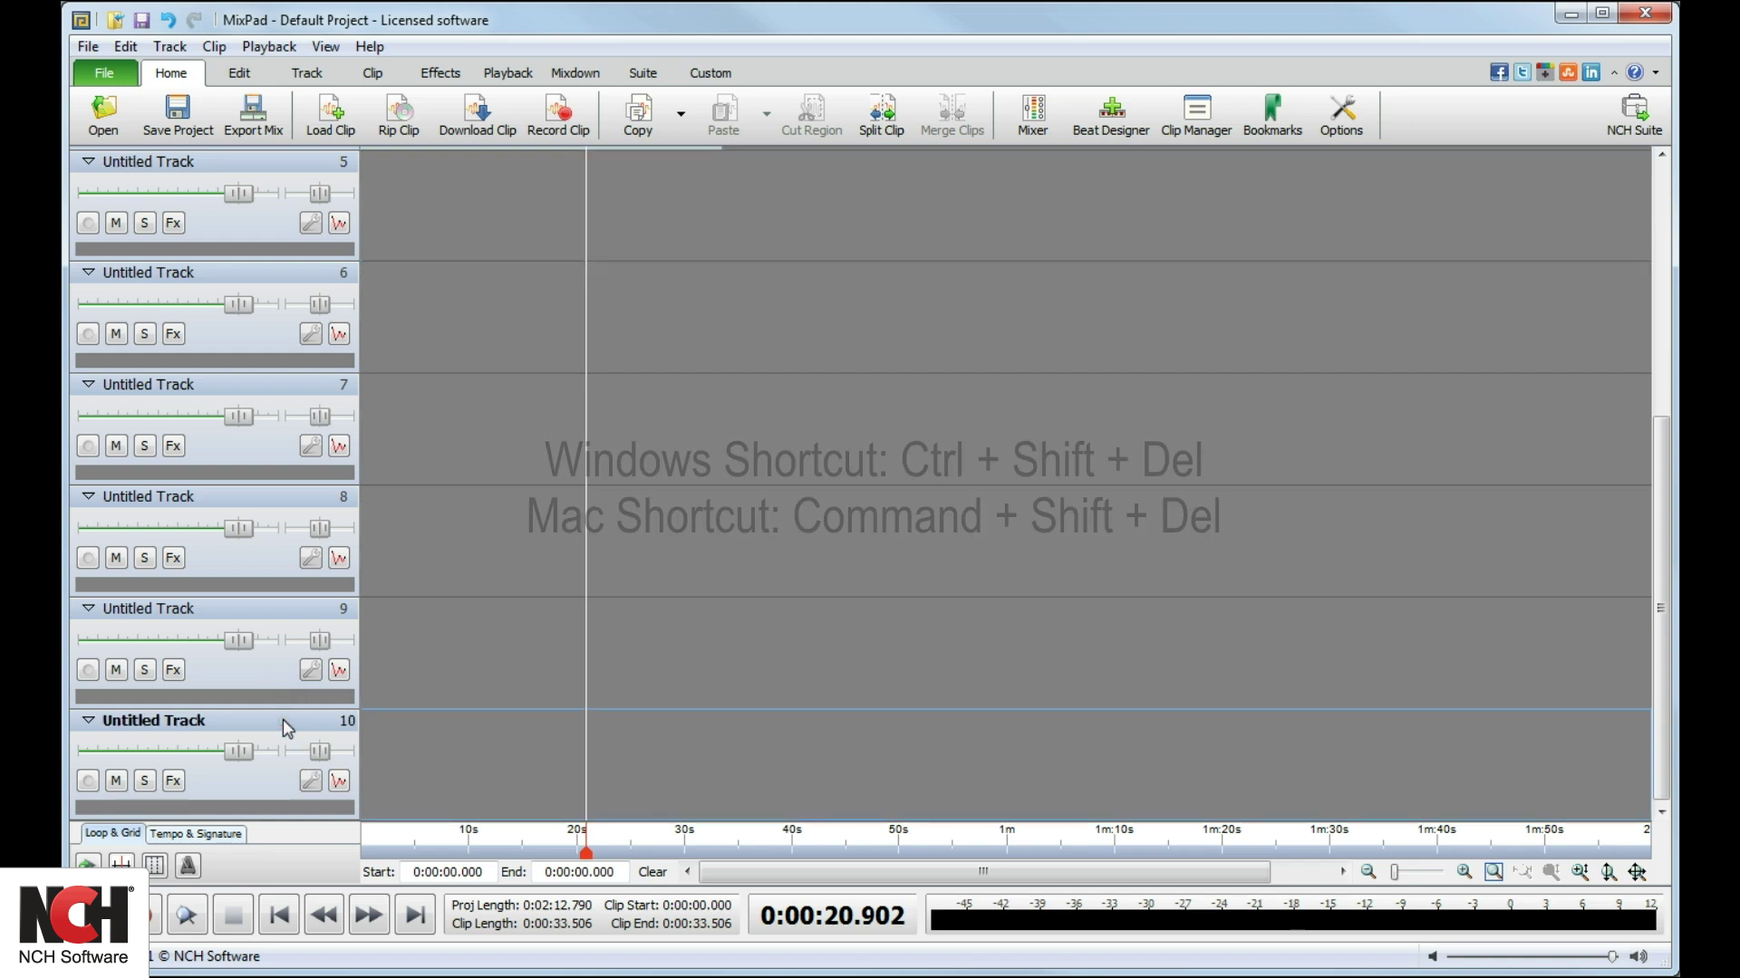
key(ctrl+shift+Delete)
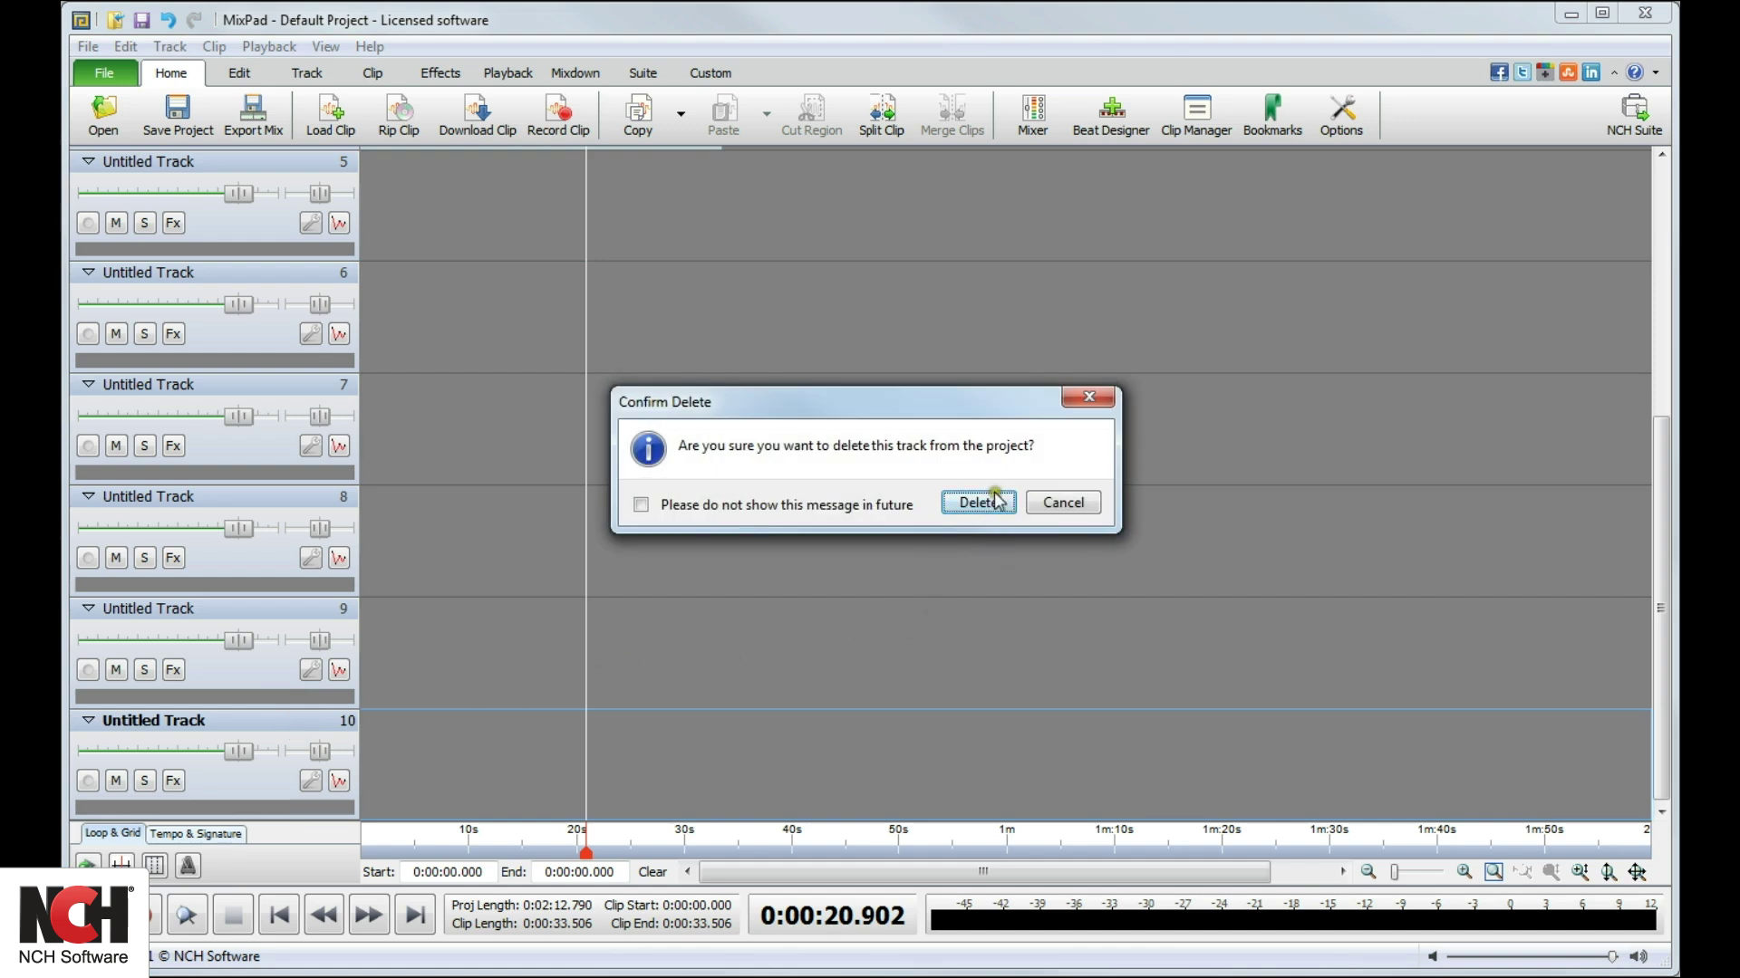
click(995, 506)
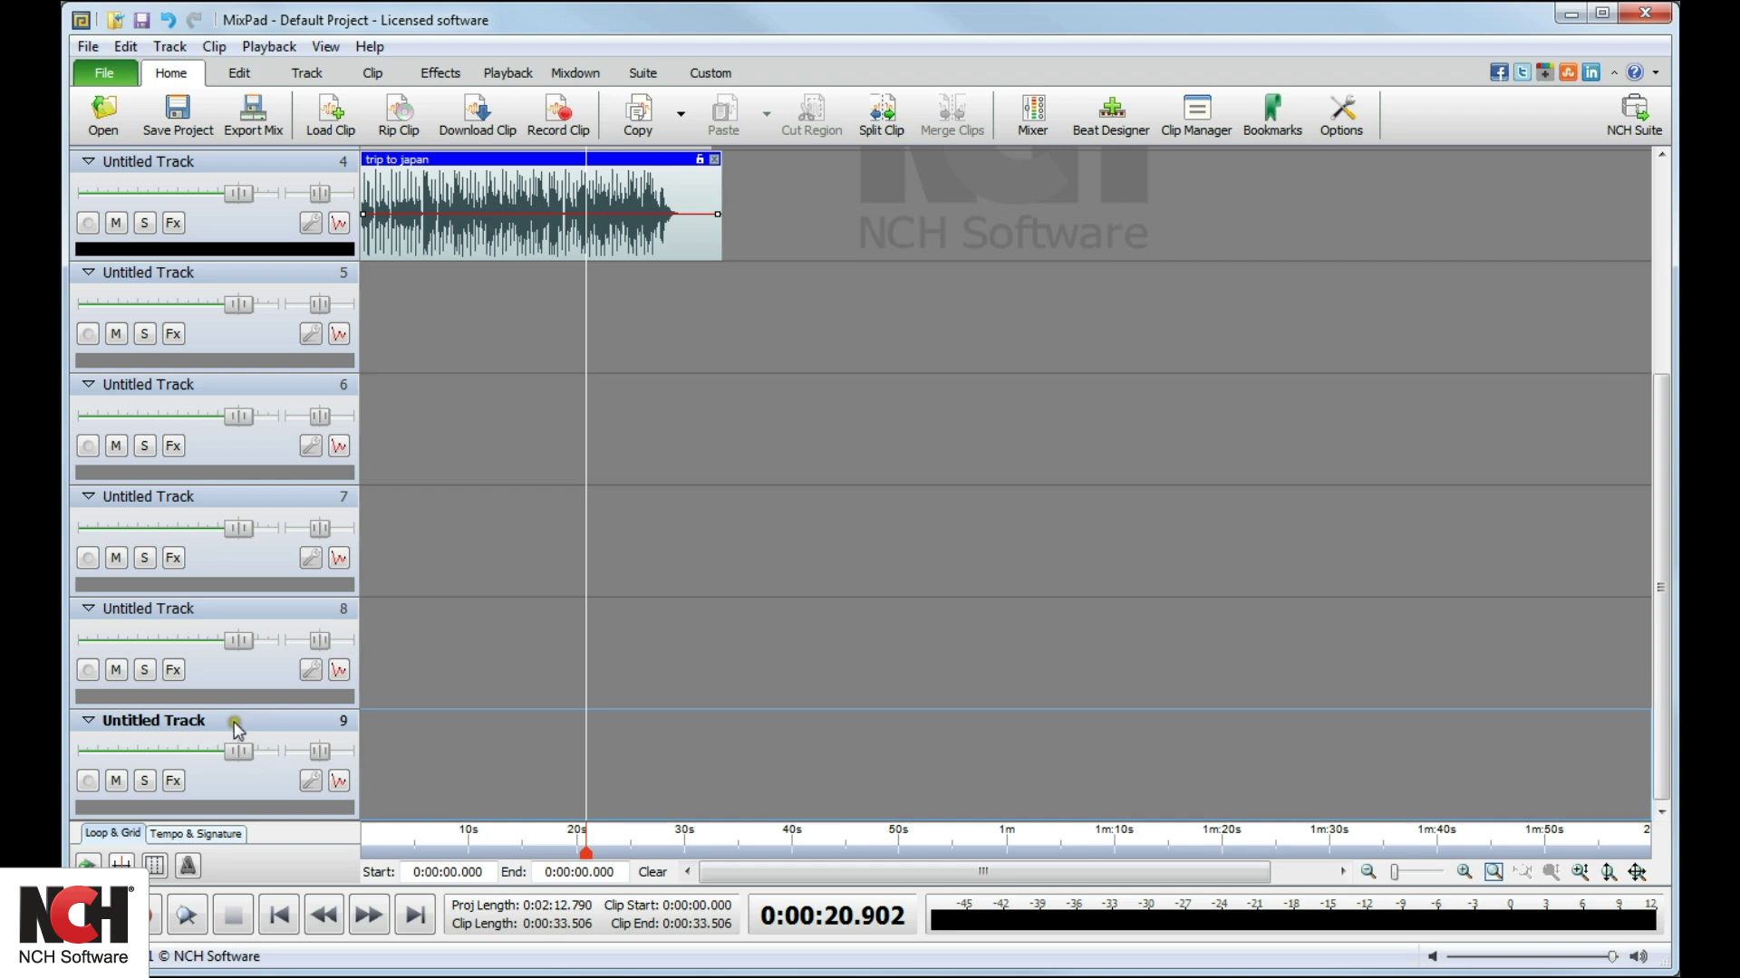
click(169, 47)
click(220, 99)
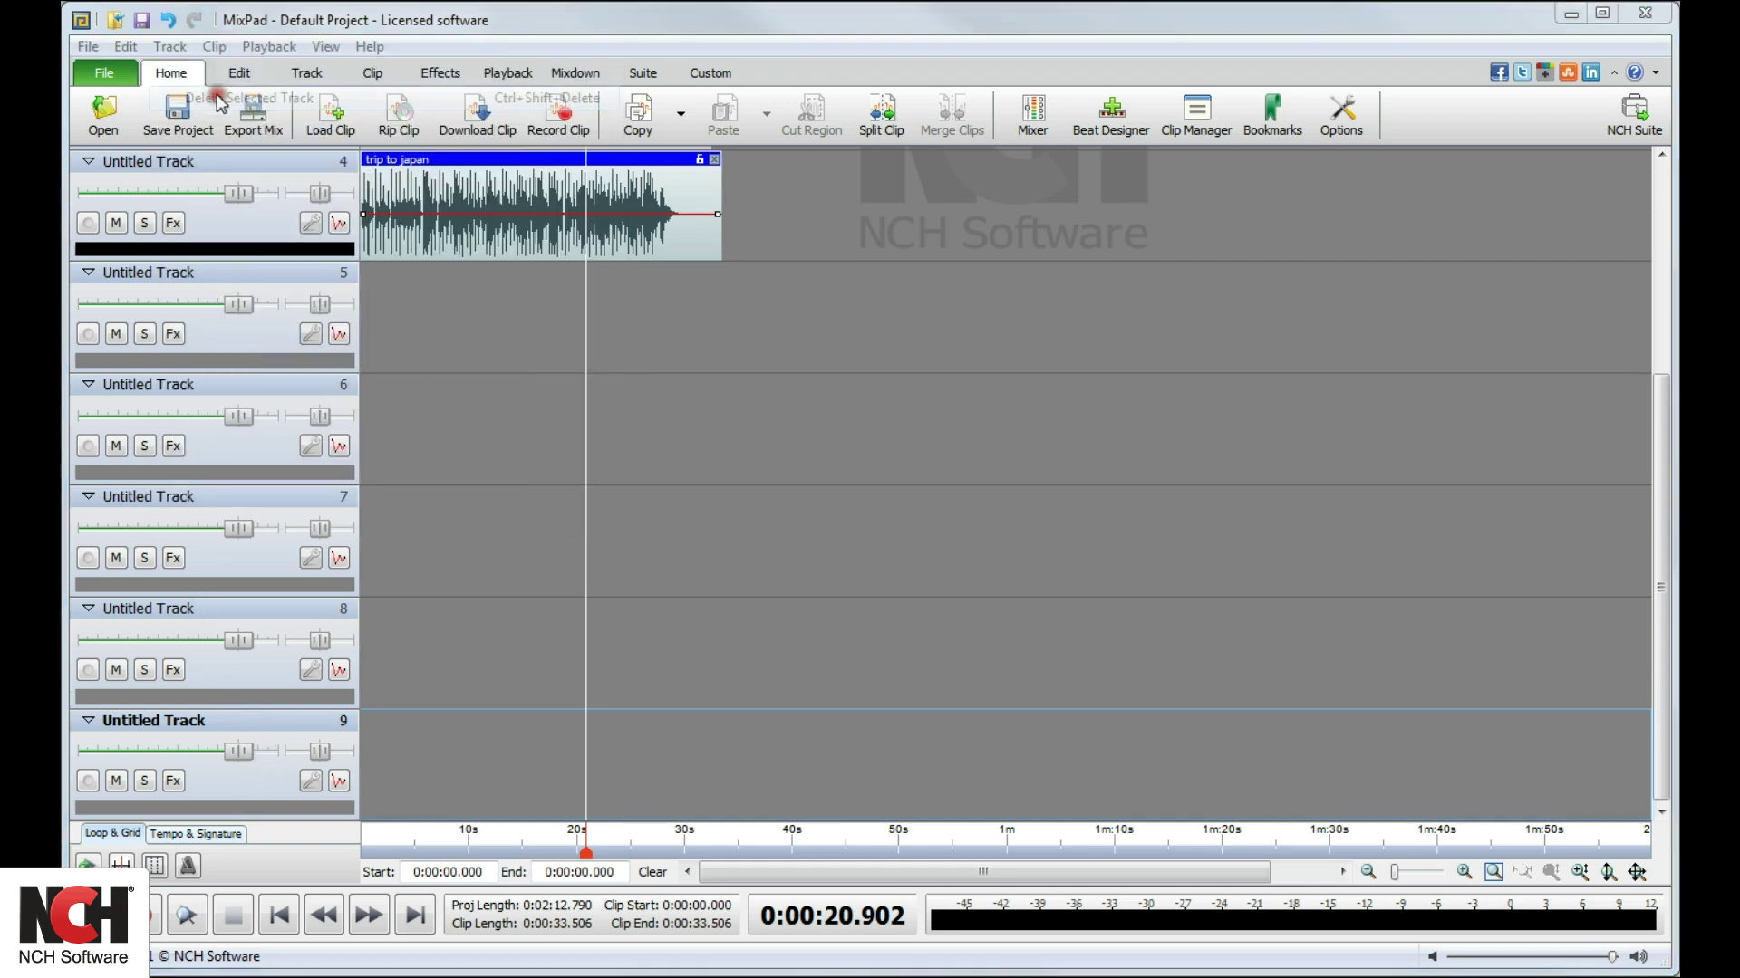
click(964, 503)
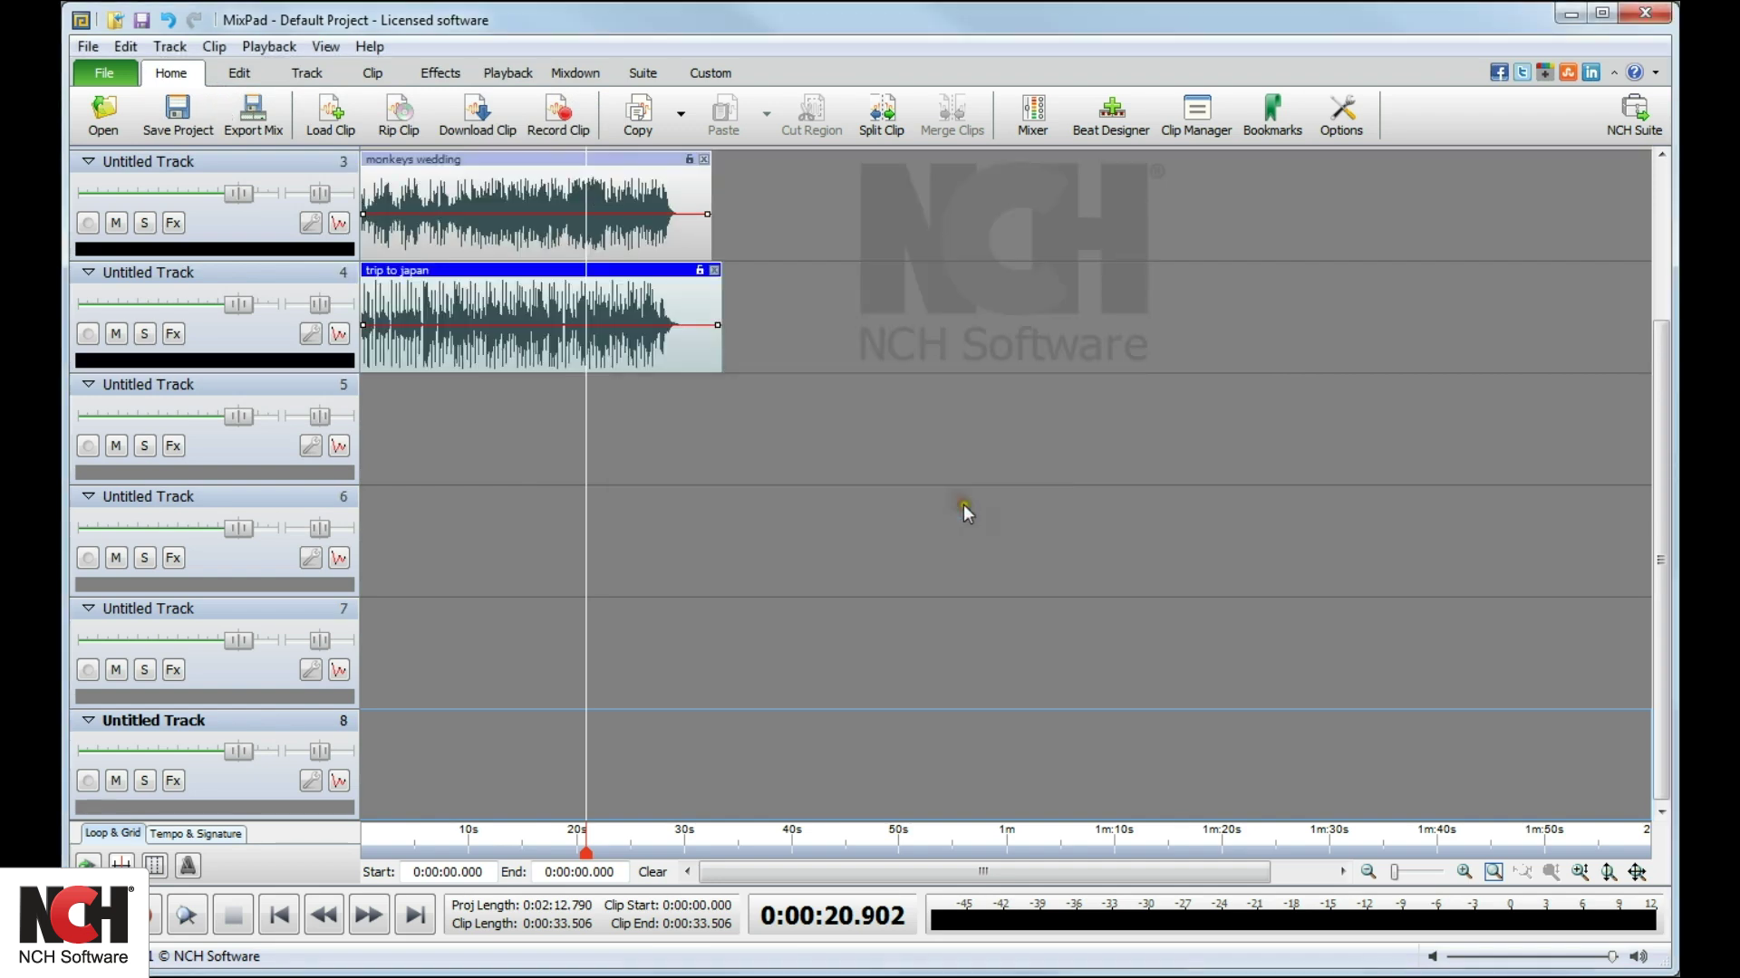
drag(1662, 738, 1660, 545)
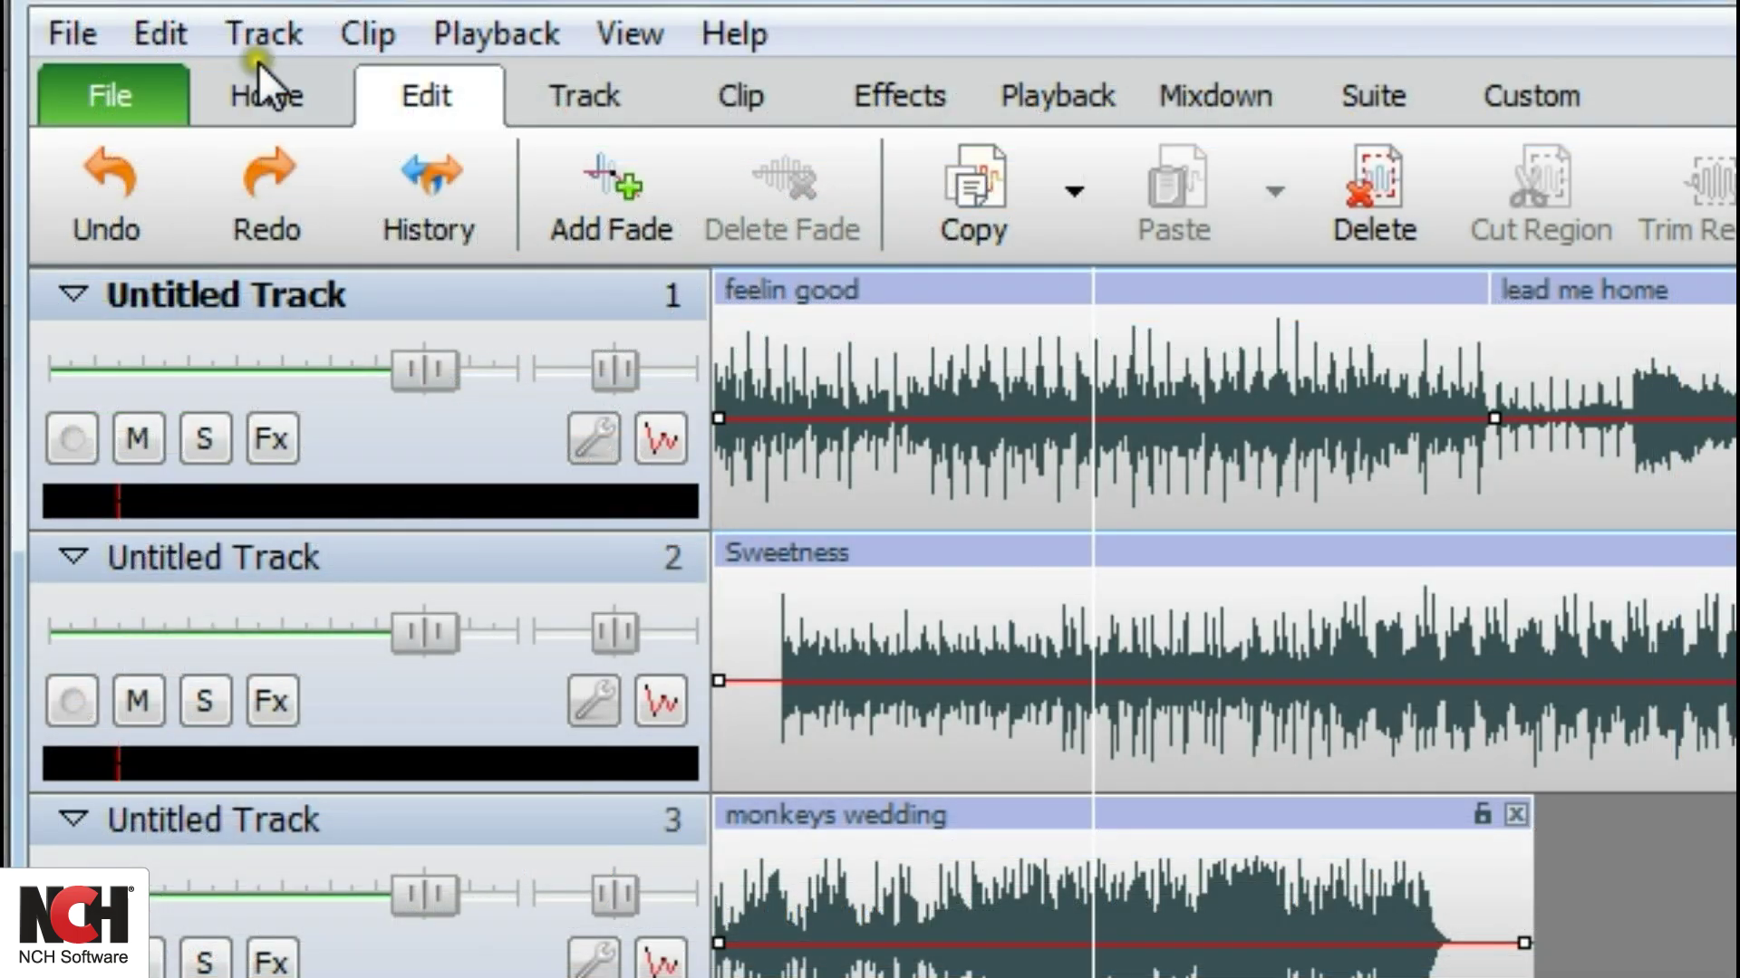
Step: Name the first track 'Vocals' and the second track 'Bass'
click(260, 38)
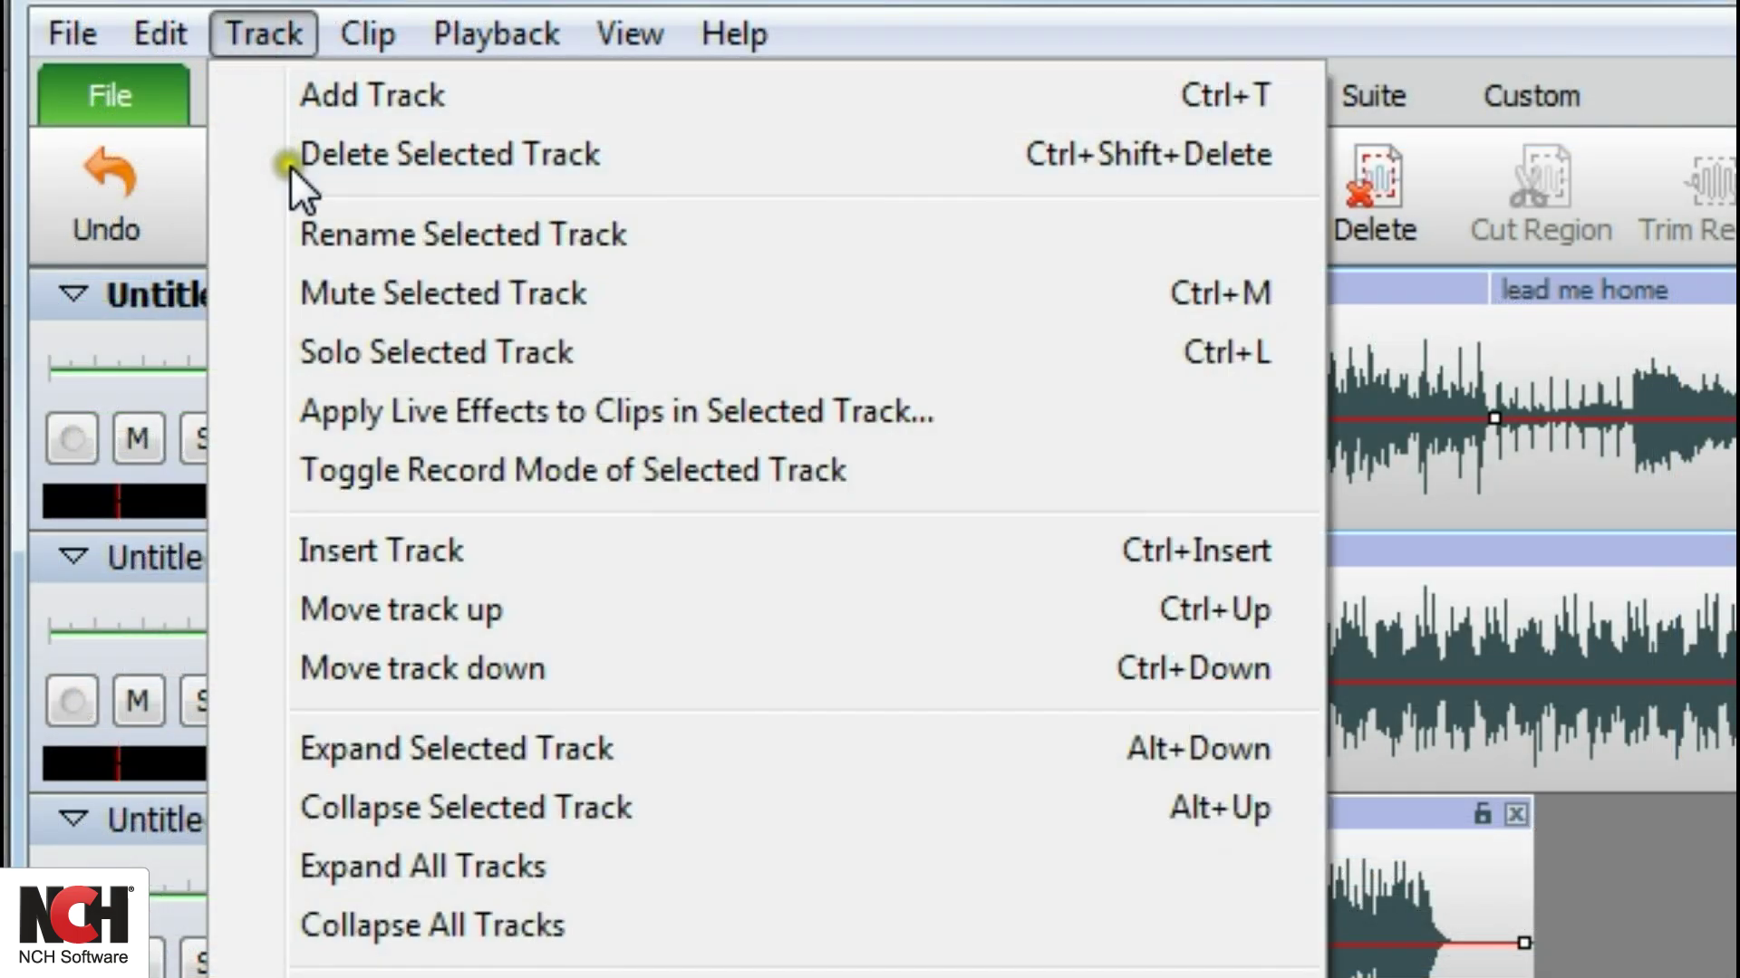
click(330, 232)
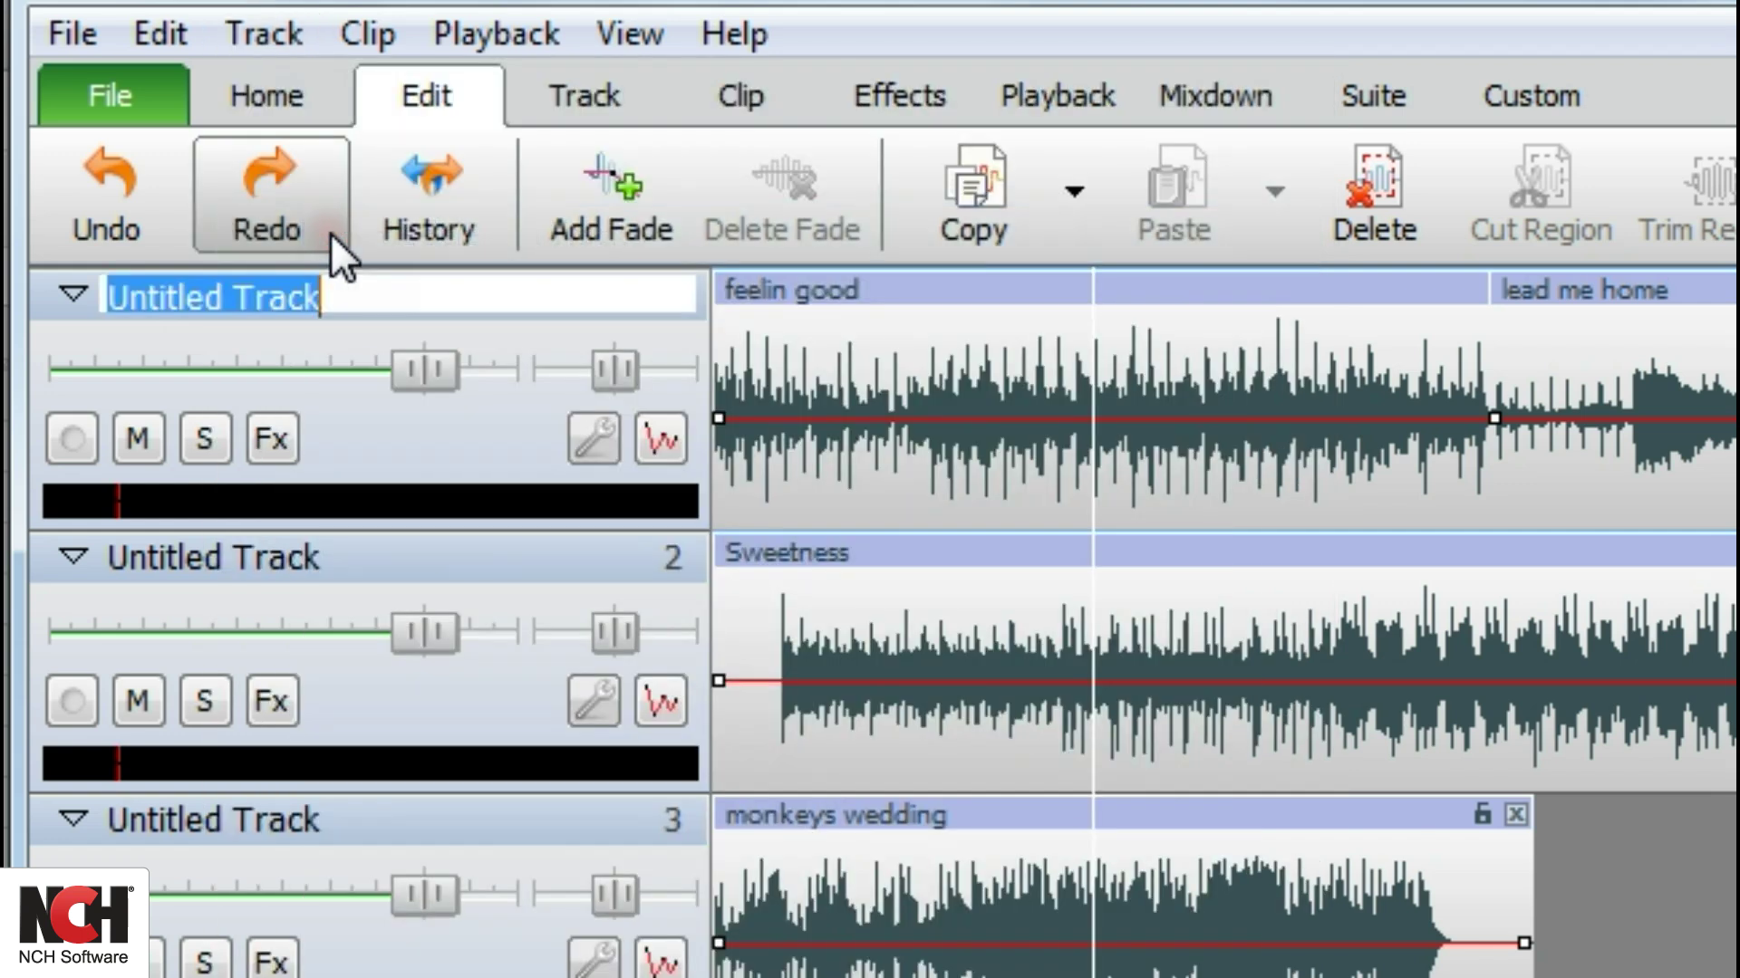
text(Vocals)
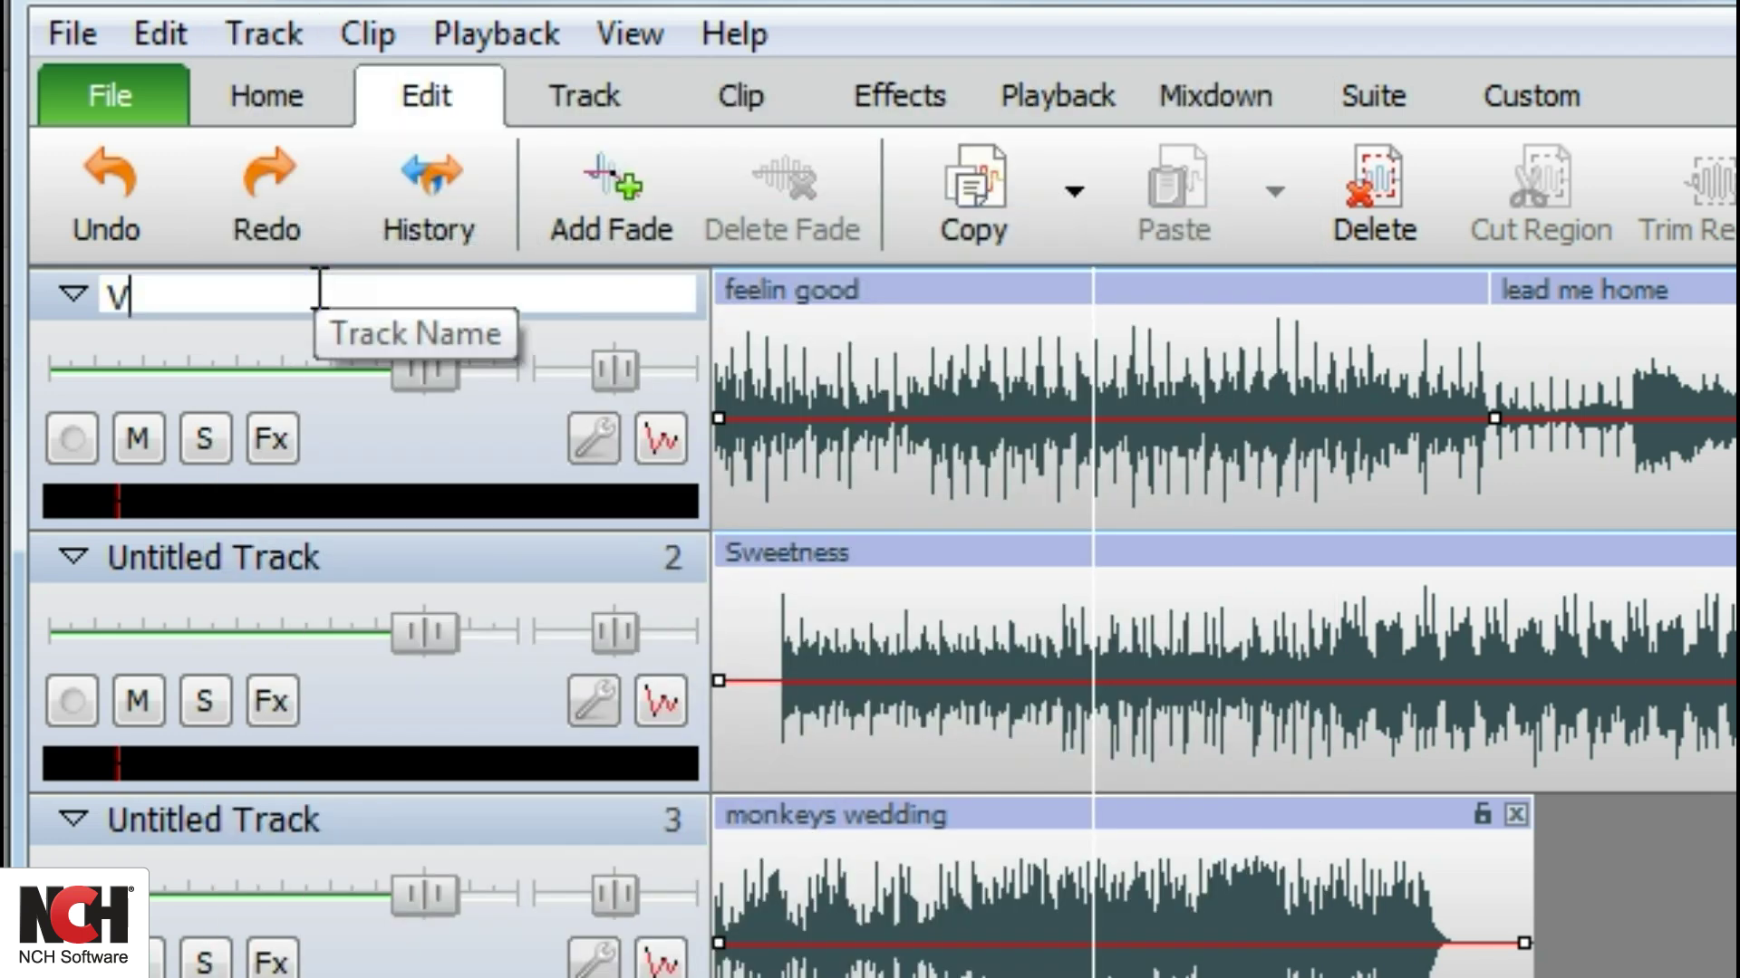
key(Return)
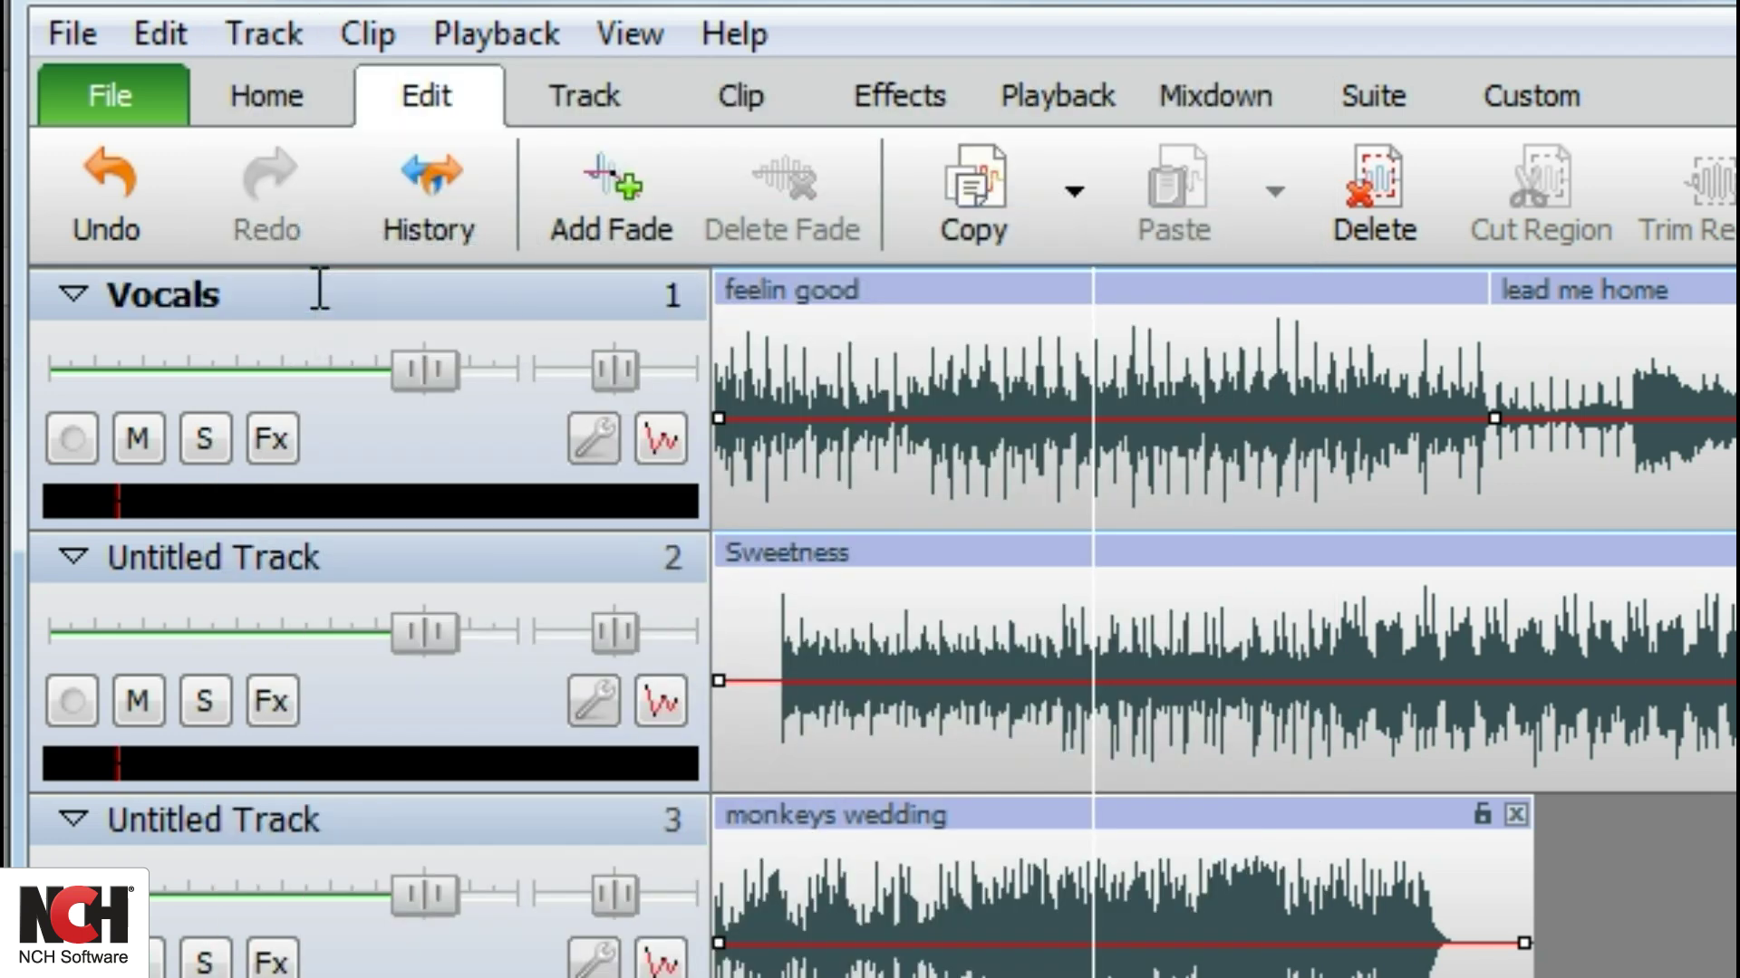
double_click(300, 560)
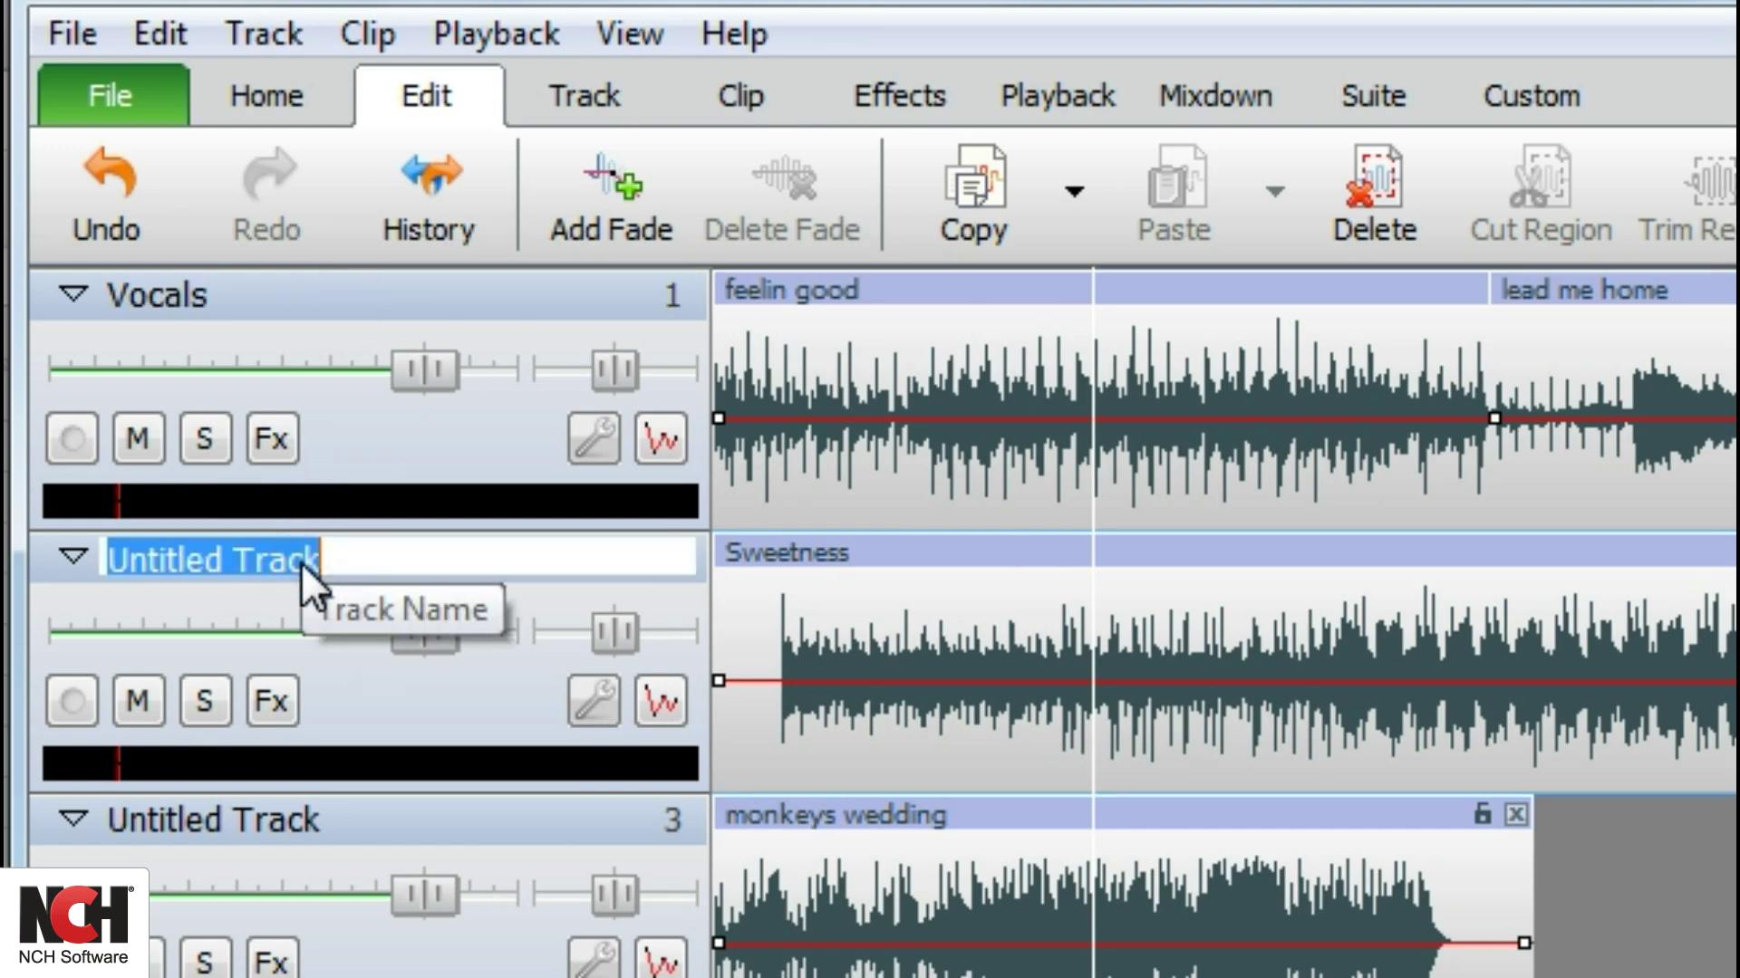
text(Bass)
key(Return)
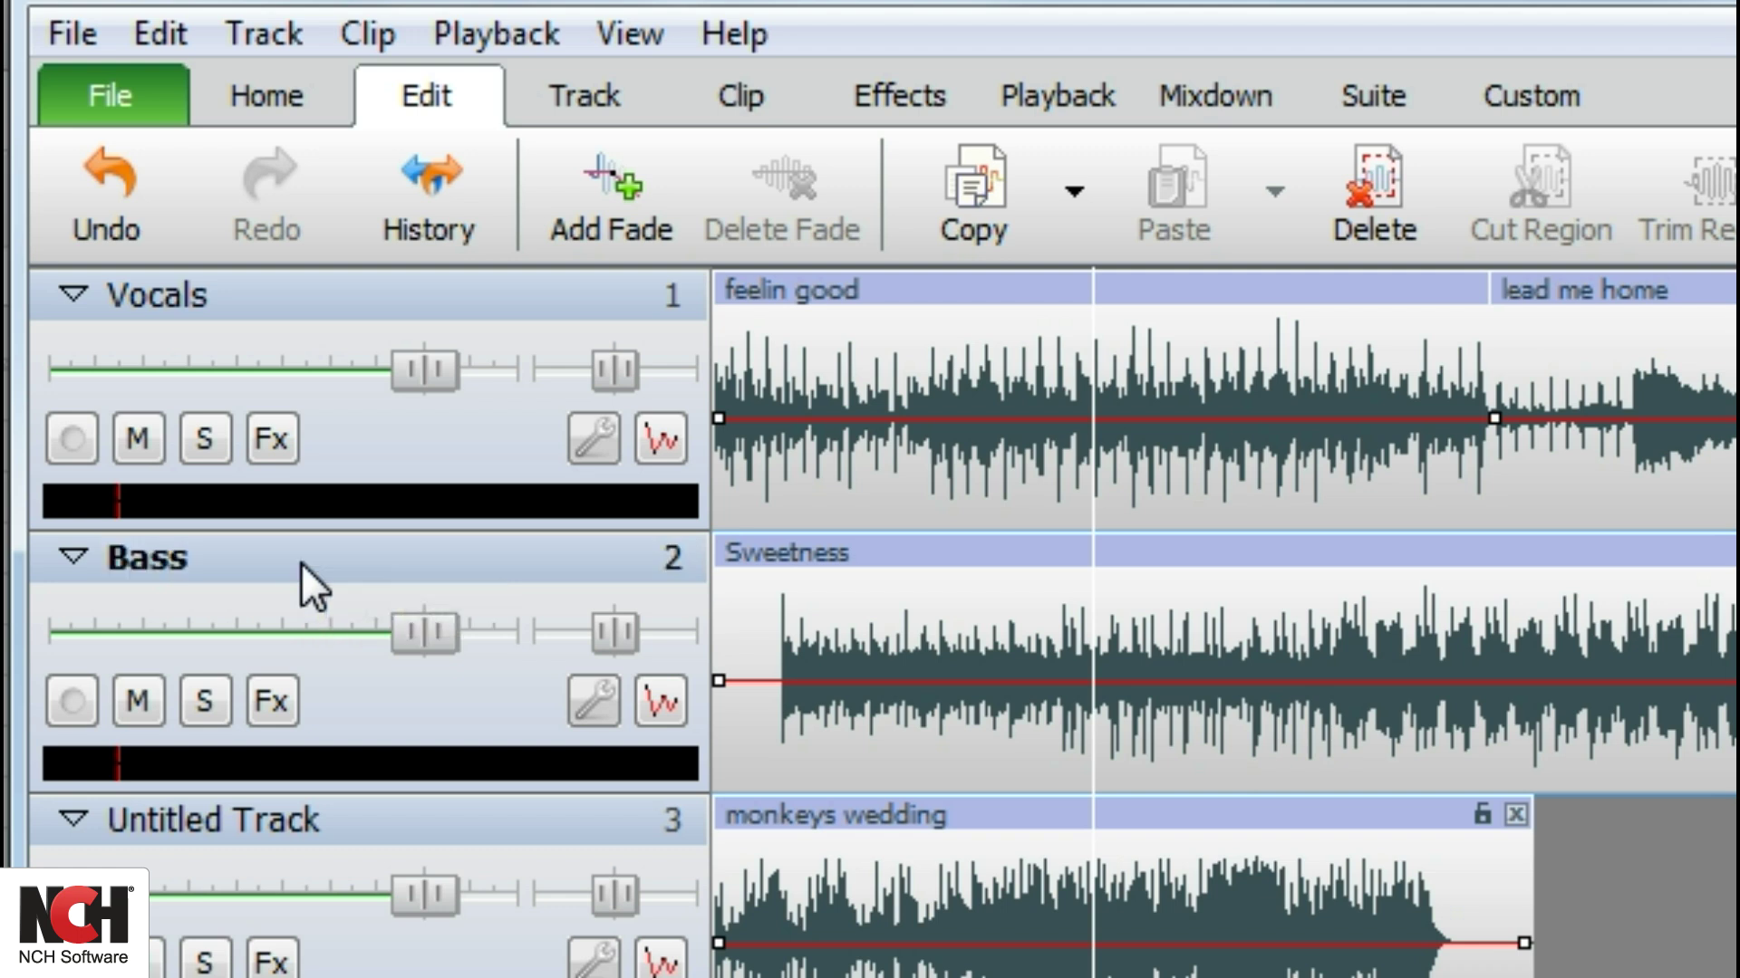
click(74, 296)
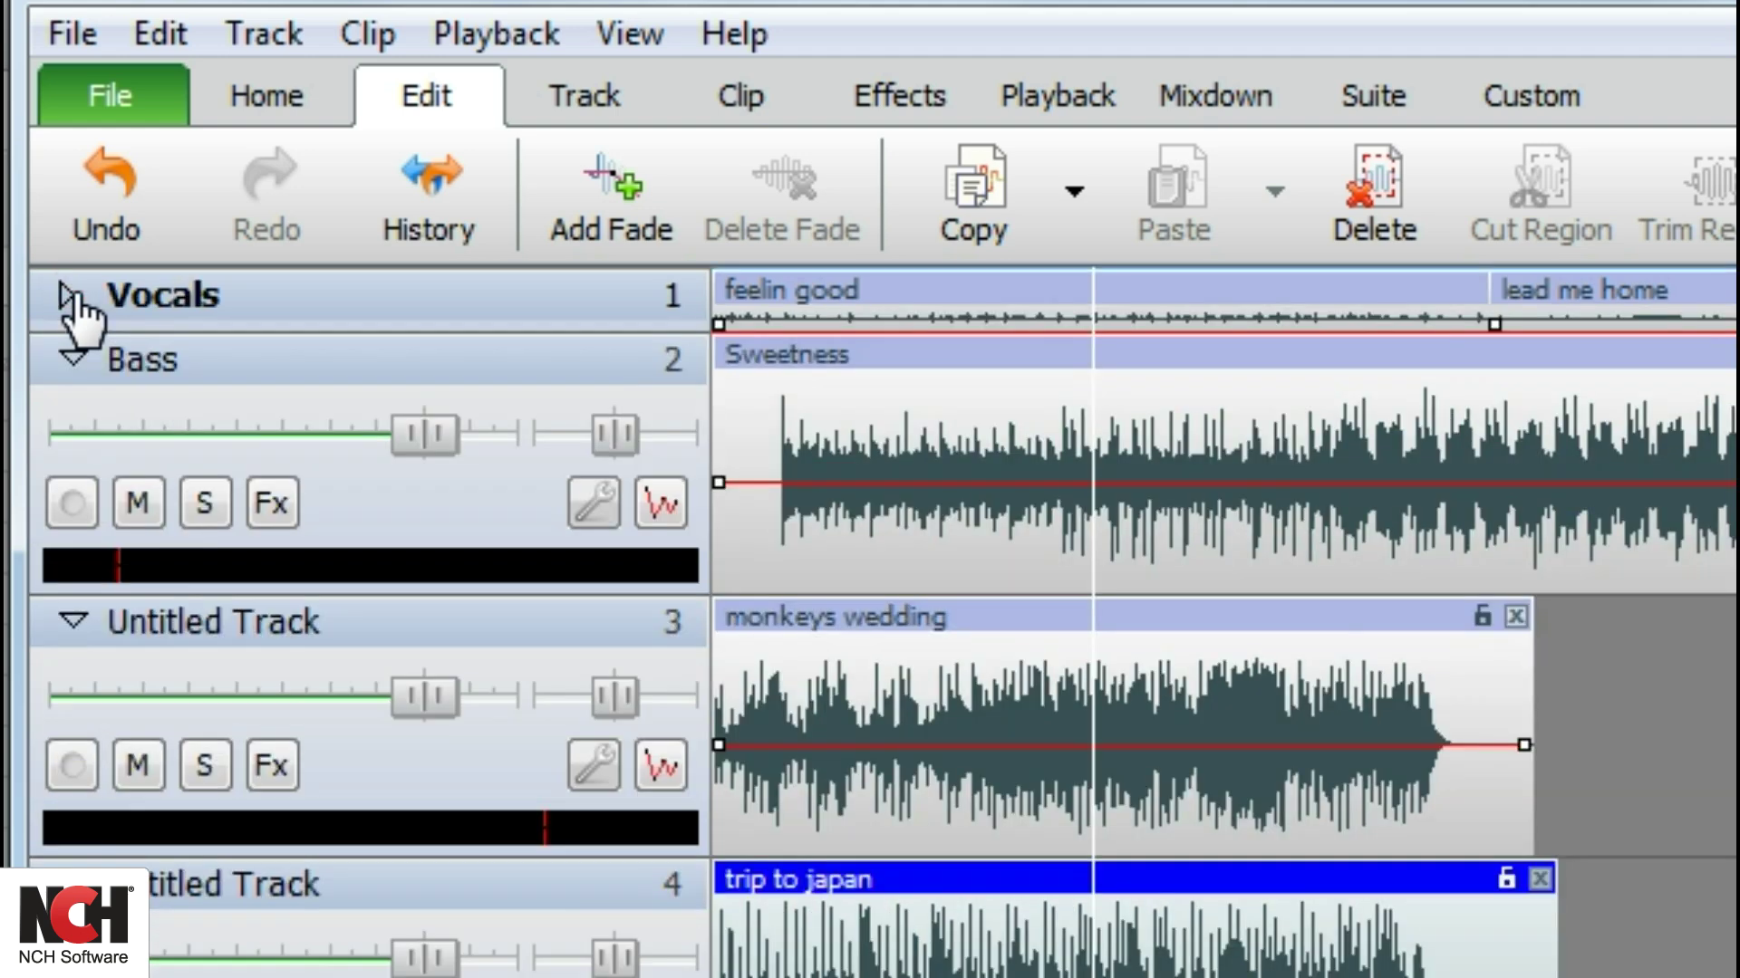
click(73, 360)
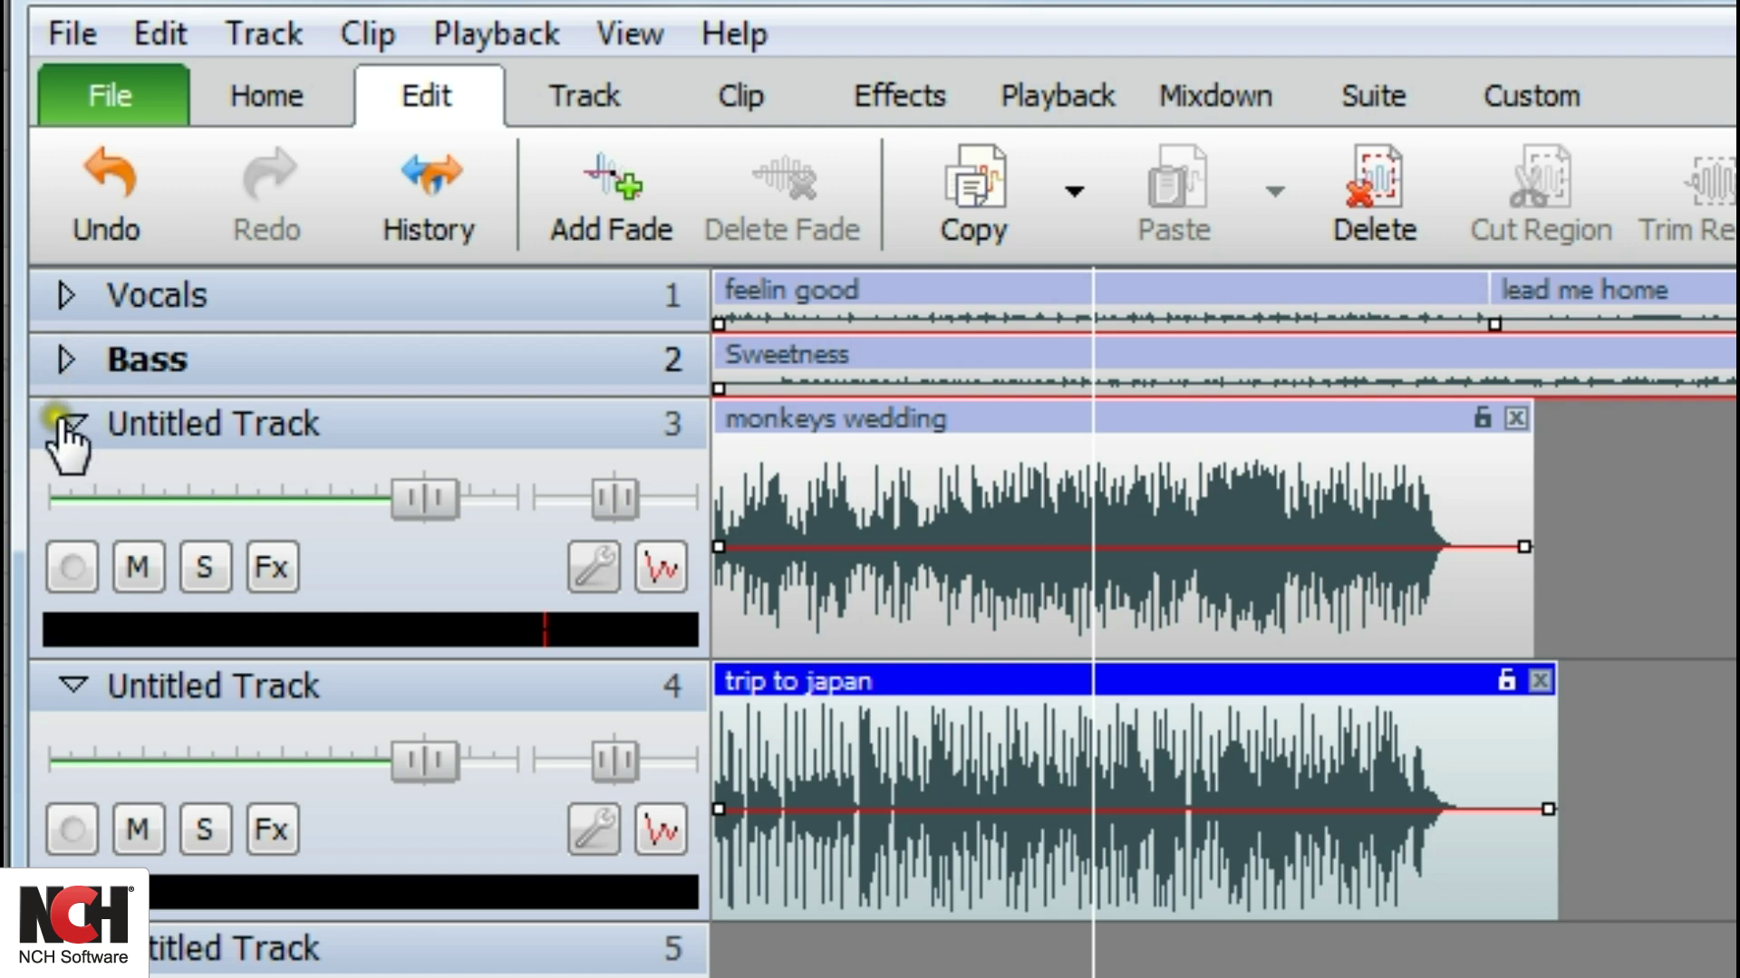
click(66, 426)
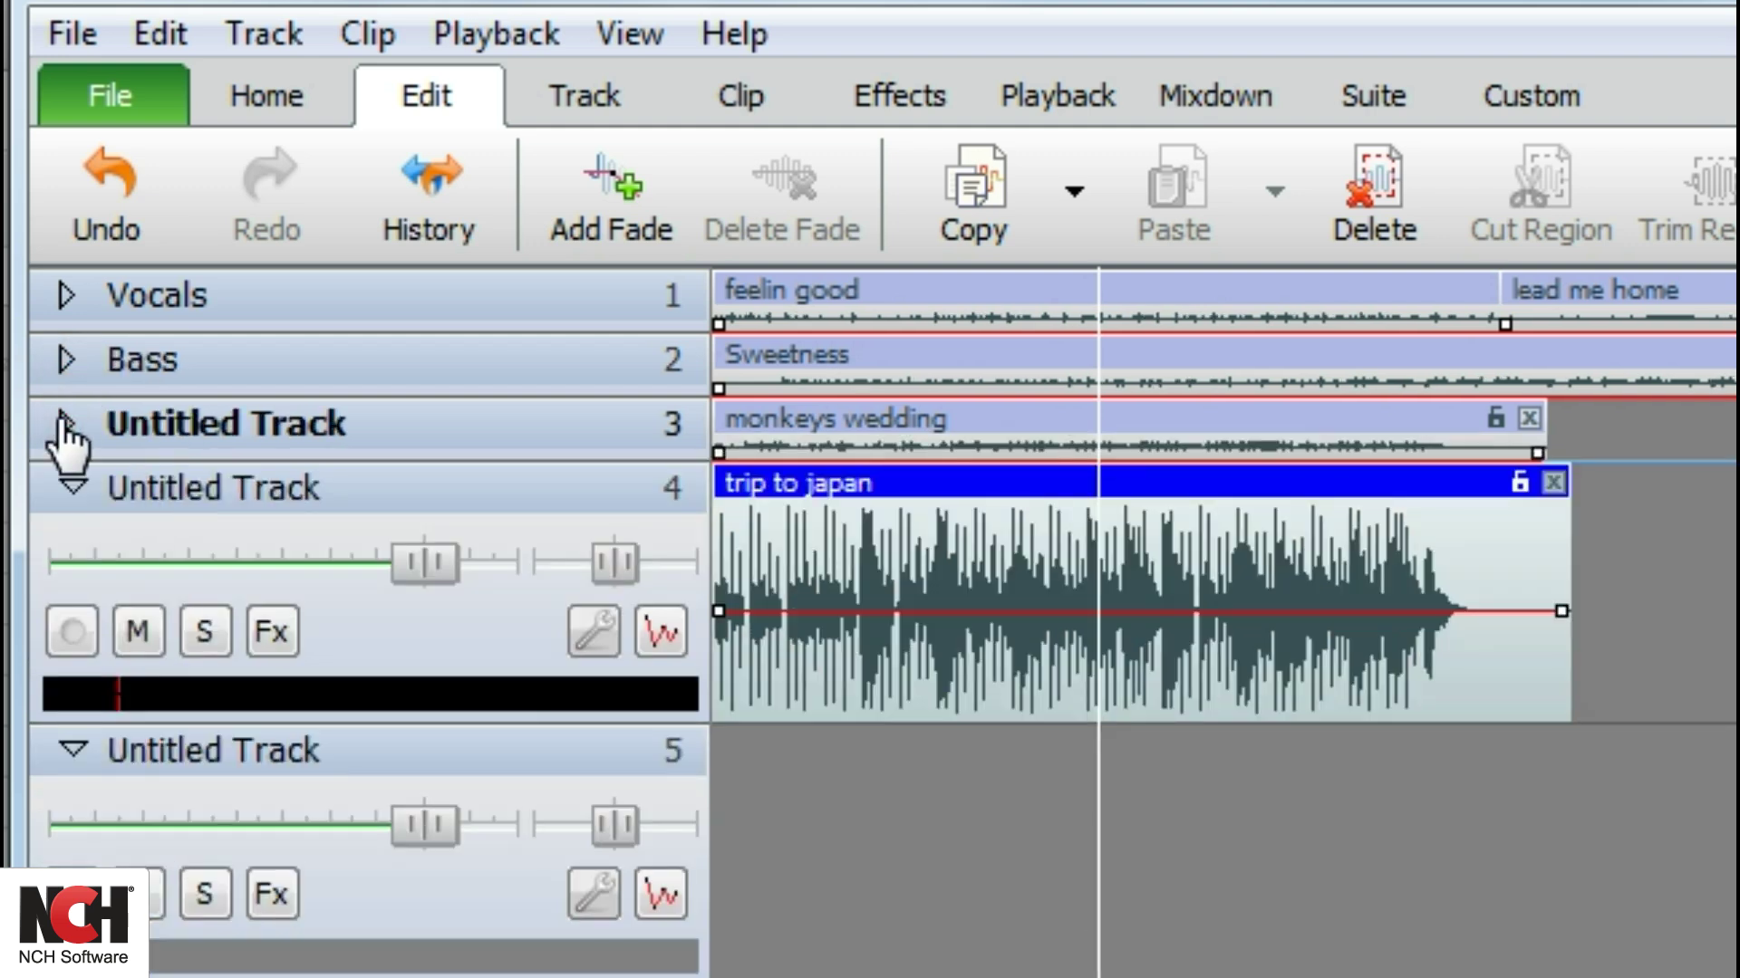
click(65, 422)
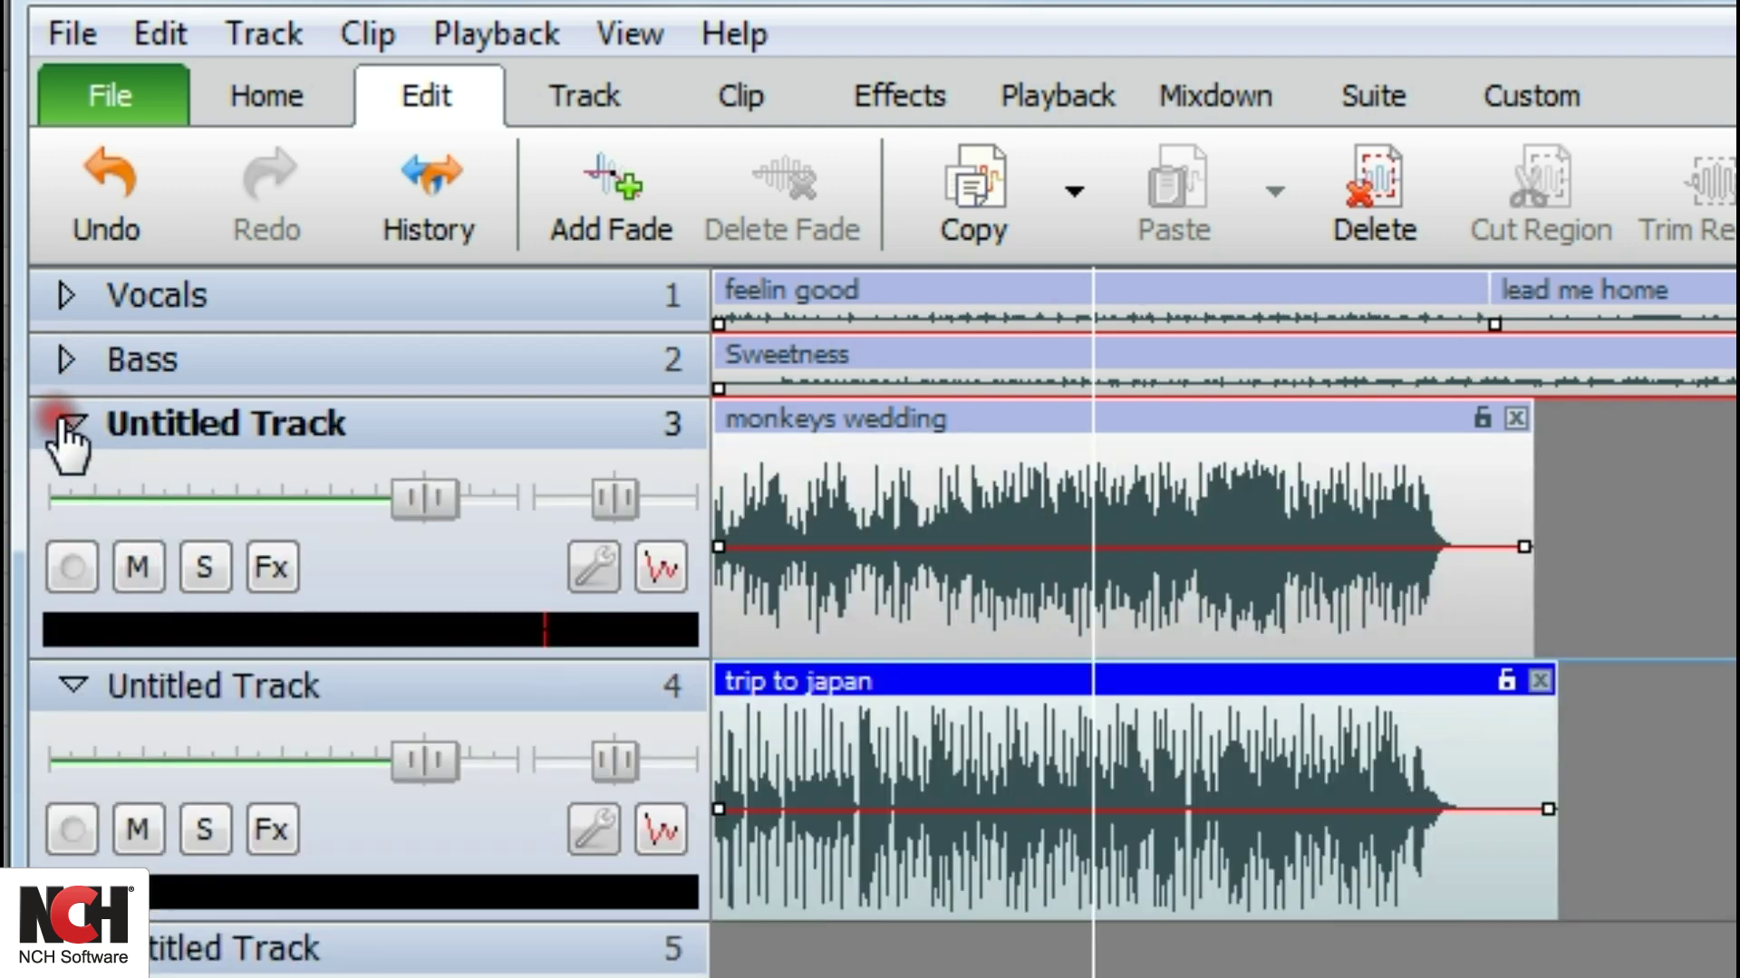
click(65, 360)
click(66, 294)
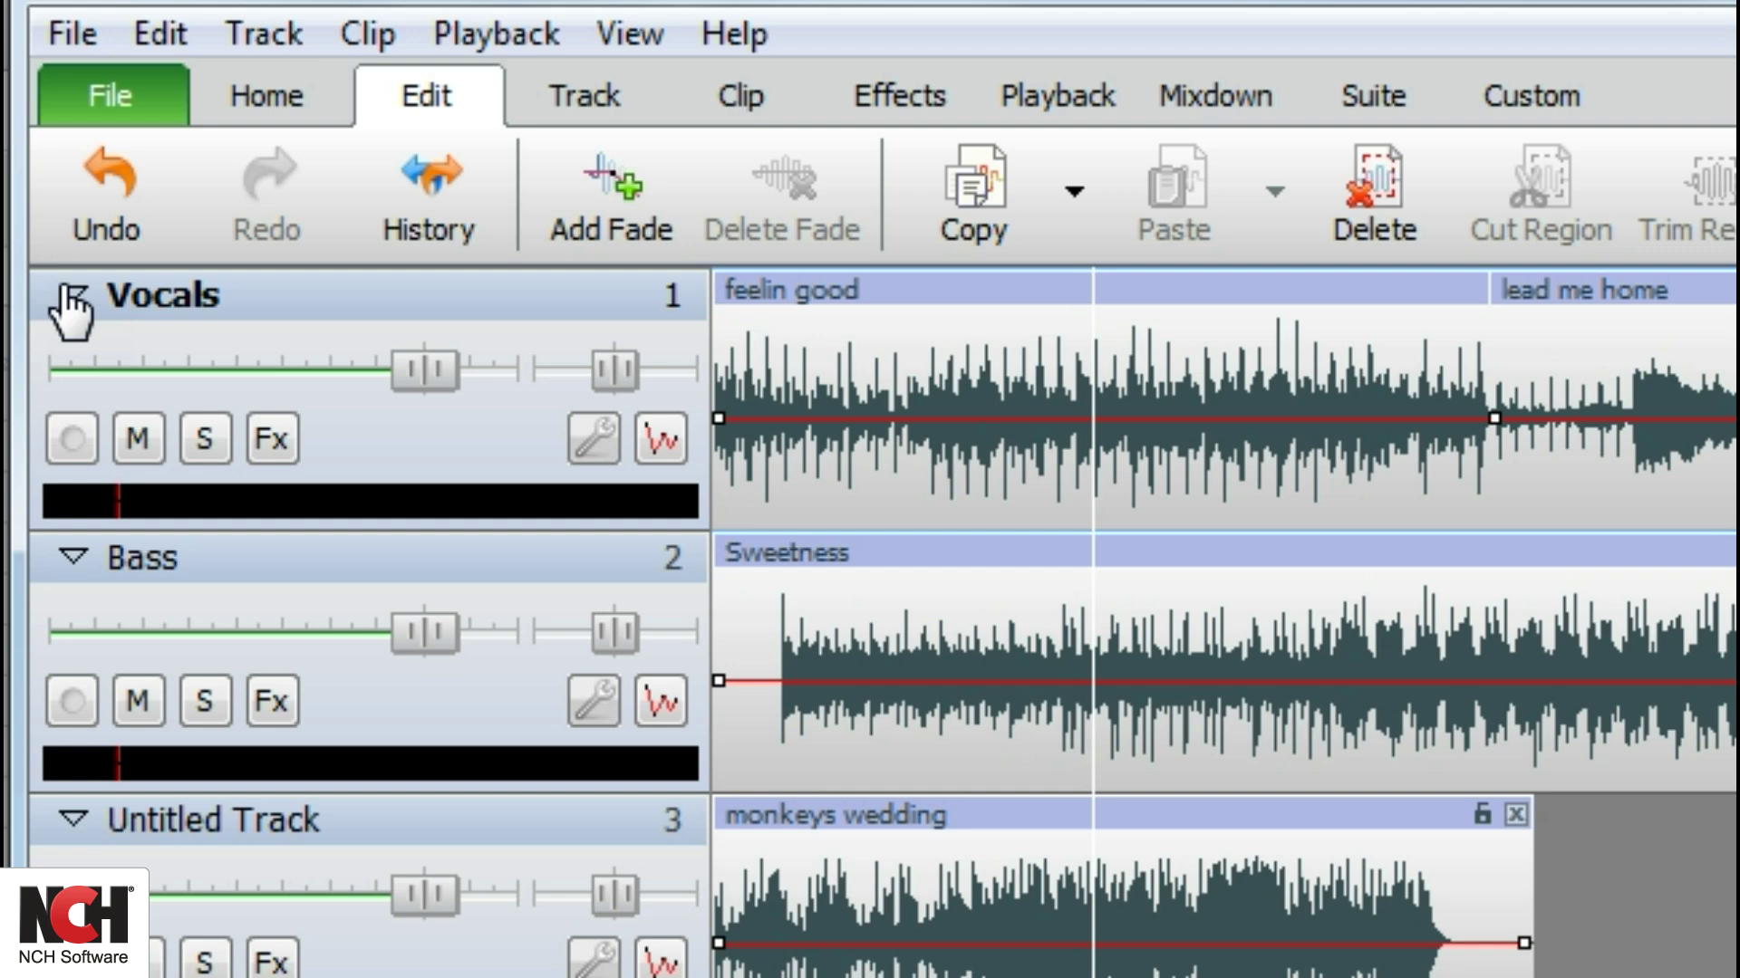
Step: In the Vocals audio options, set the volume to 4 dB and nudge the pan slider
click(590, 438)
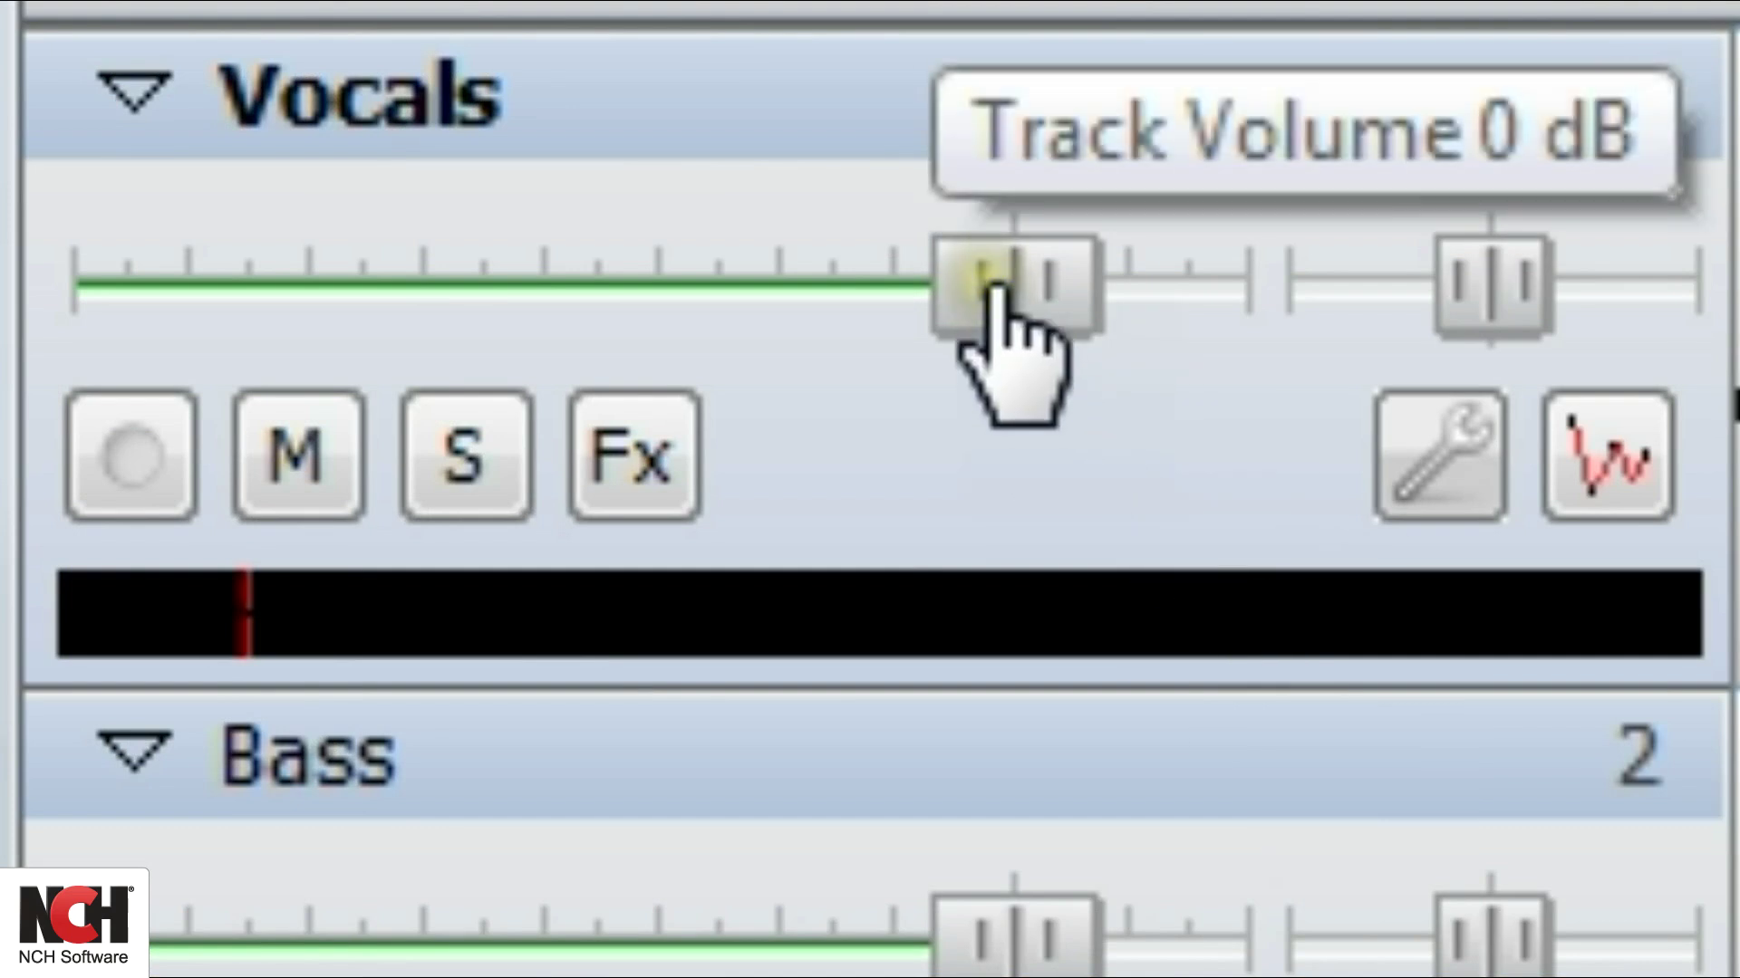
drag(998, 286, 1110, 263)
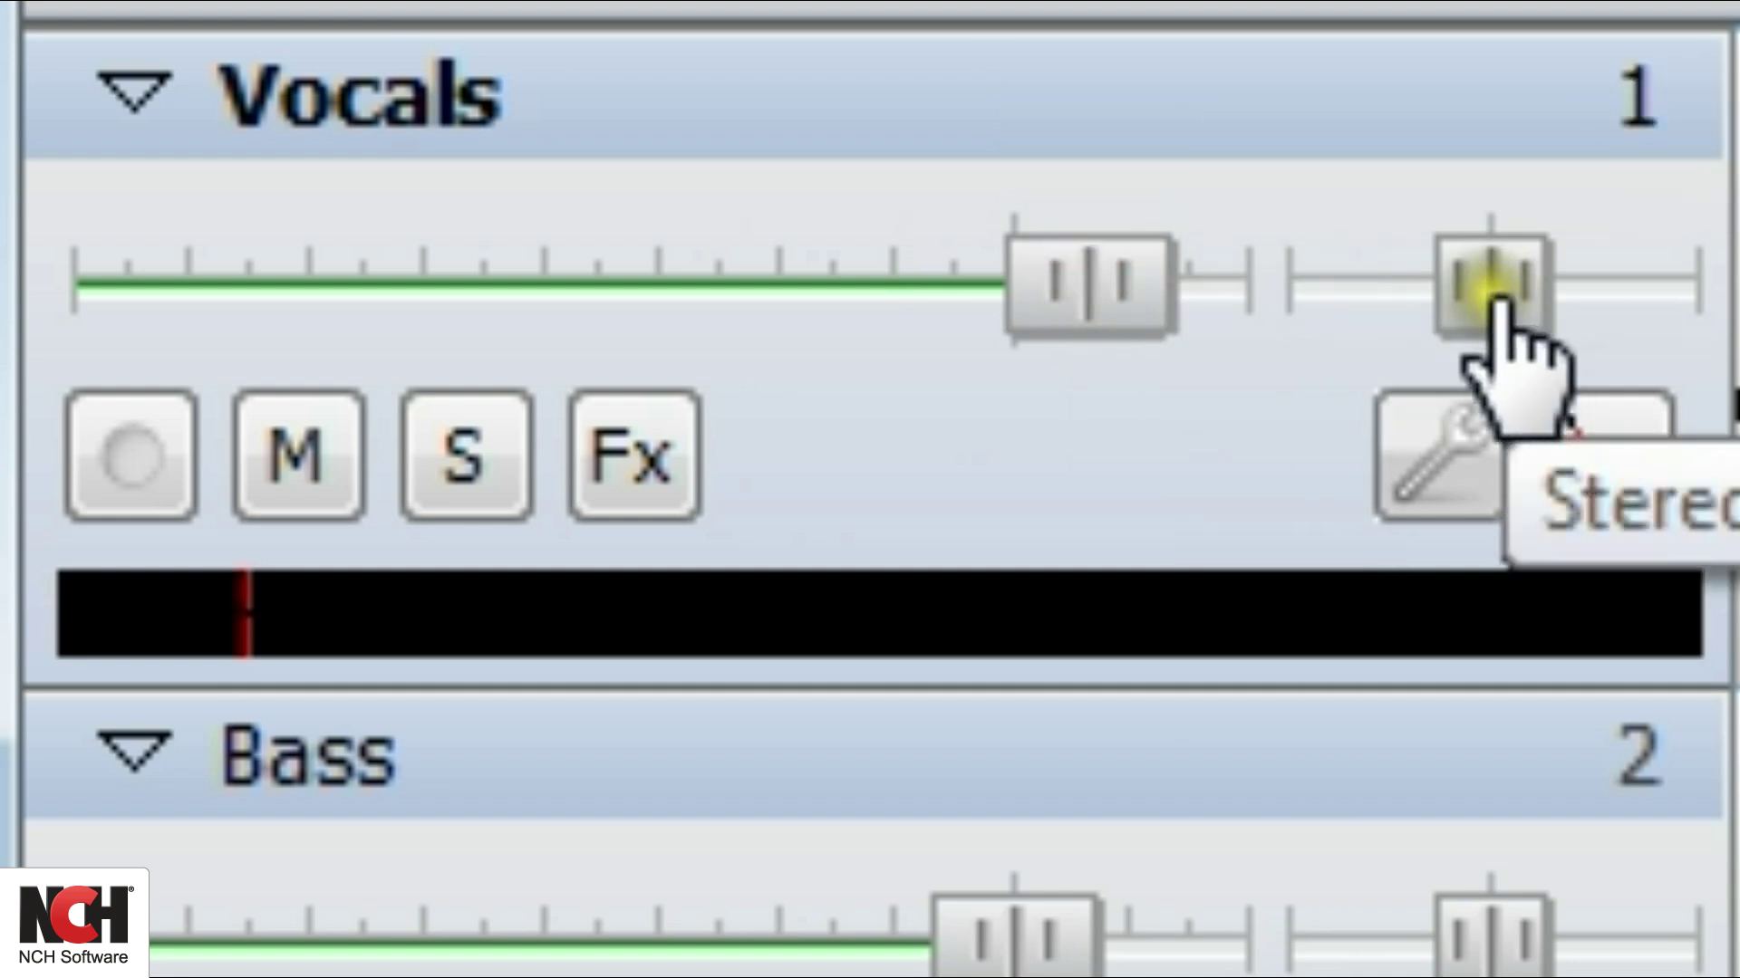
mouse_move(1497, 297)
mouse_down()
mouse_move(1301, 306)
mouse_move(1701, 313)
mouse_move(1504, 317)
mouse_up()
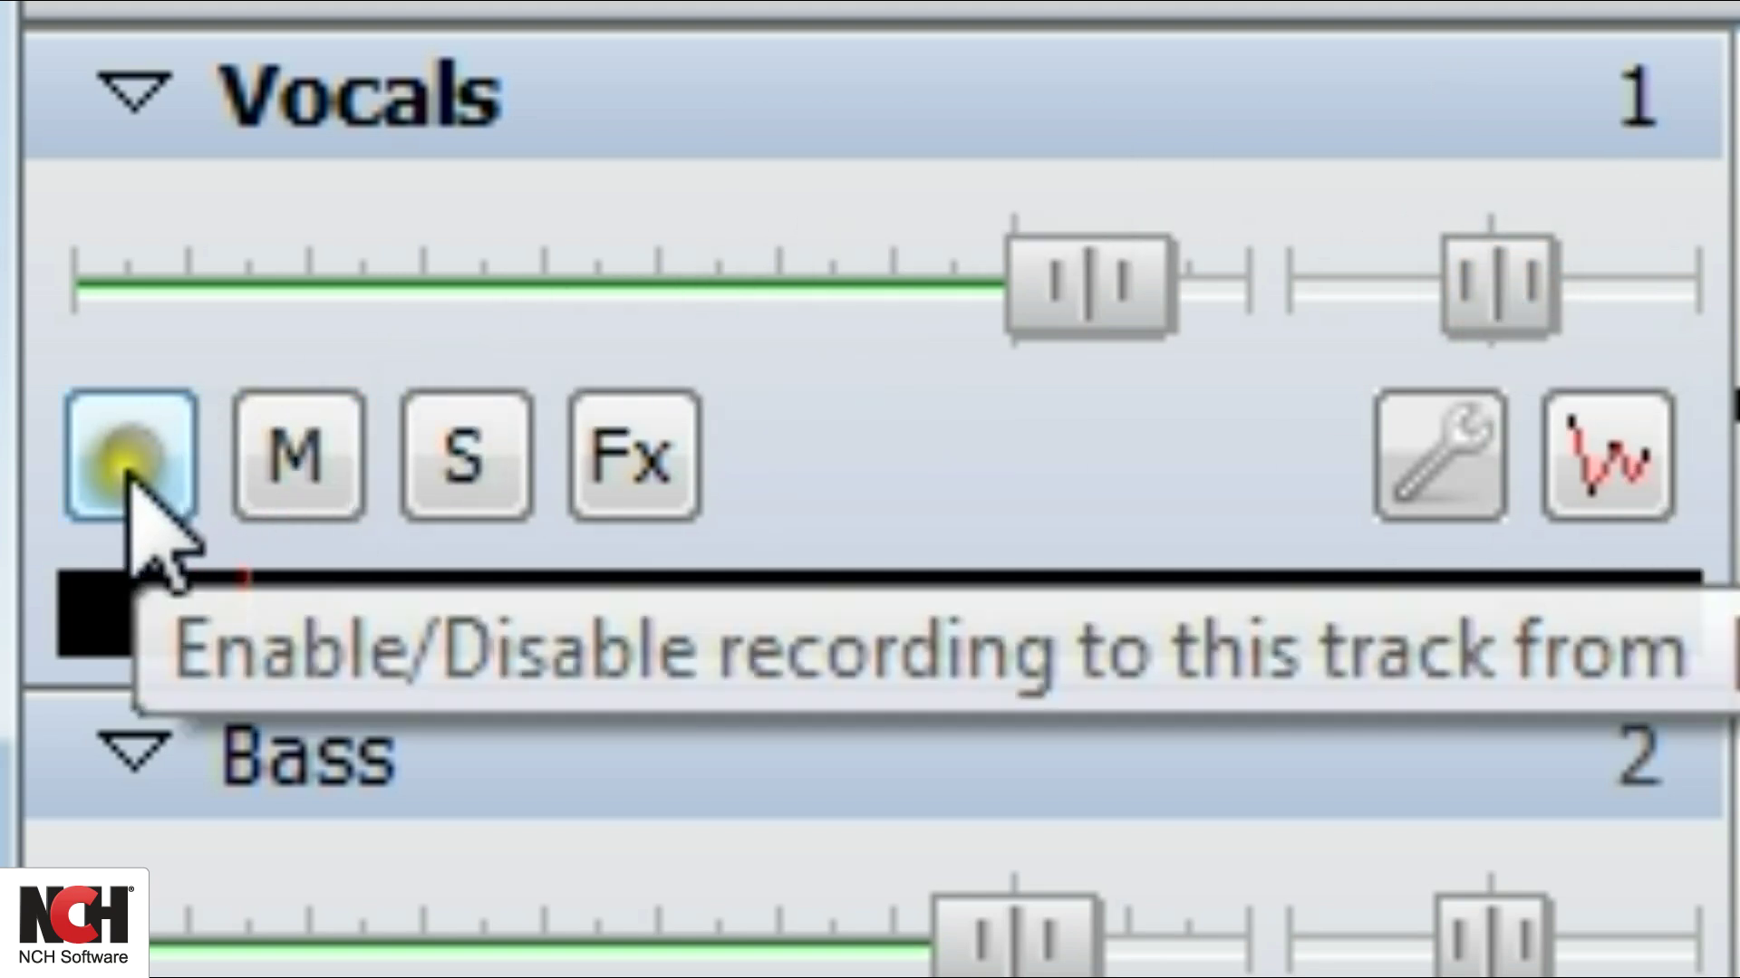
Step: Record-arm the Vocals track and track 4, then start a recording
click(131, 480)
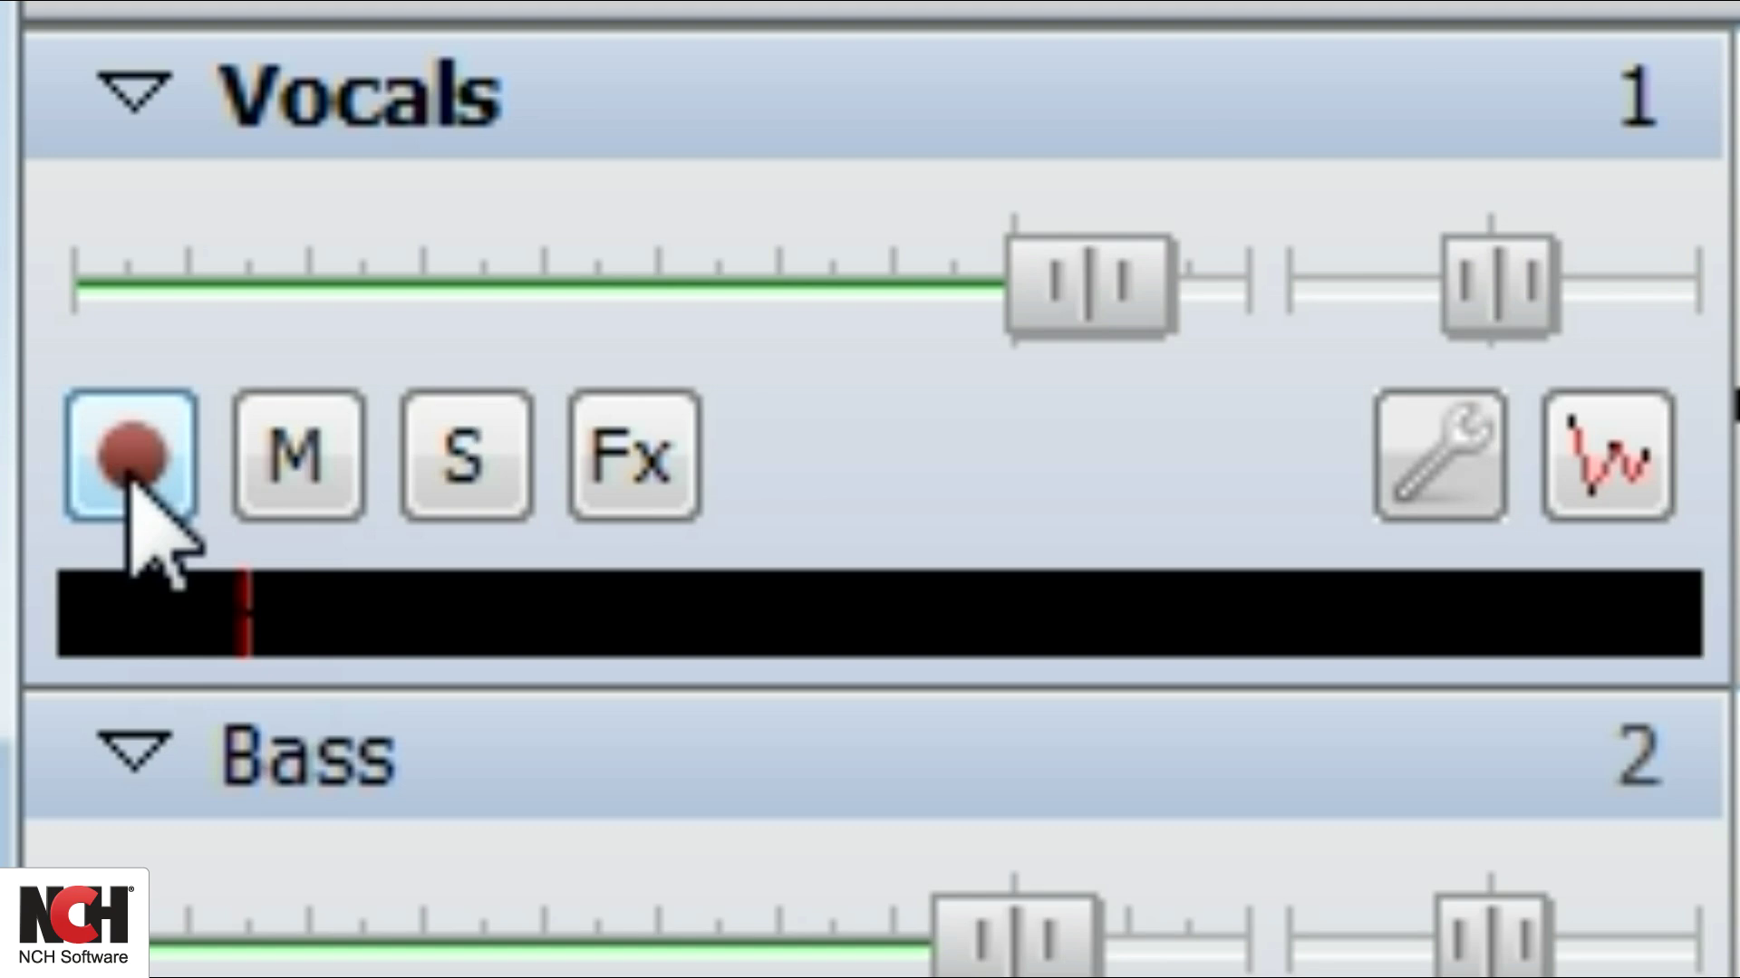
click(130, 469)
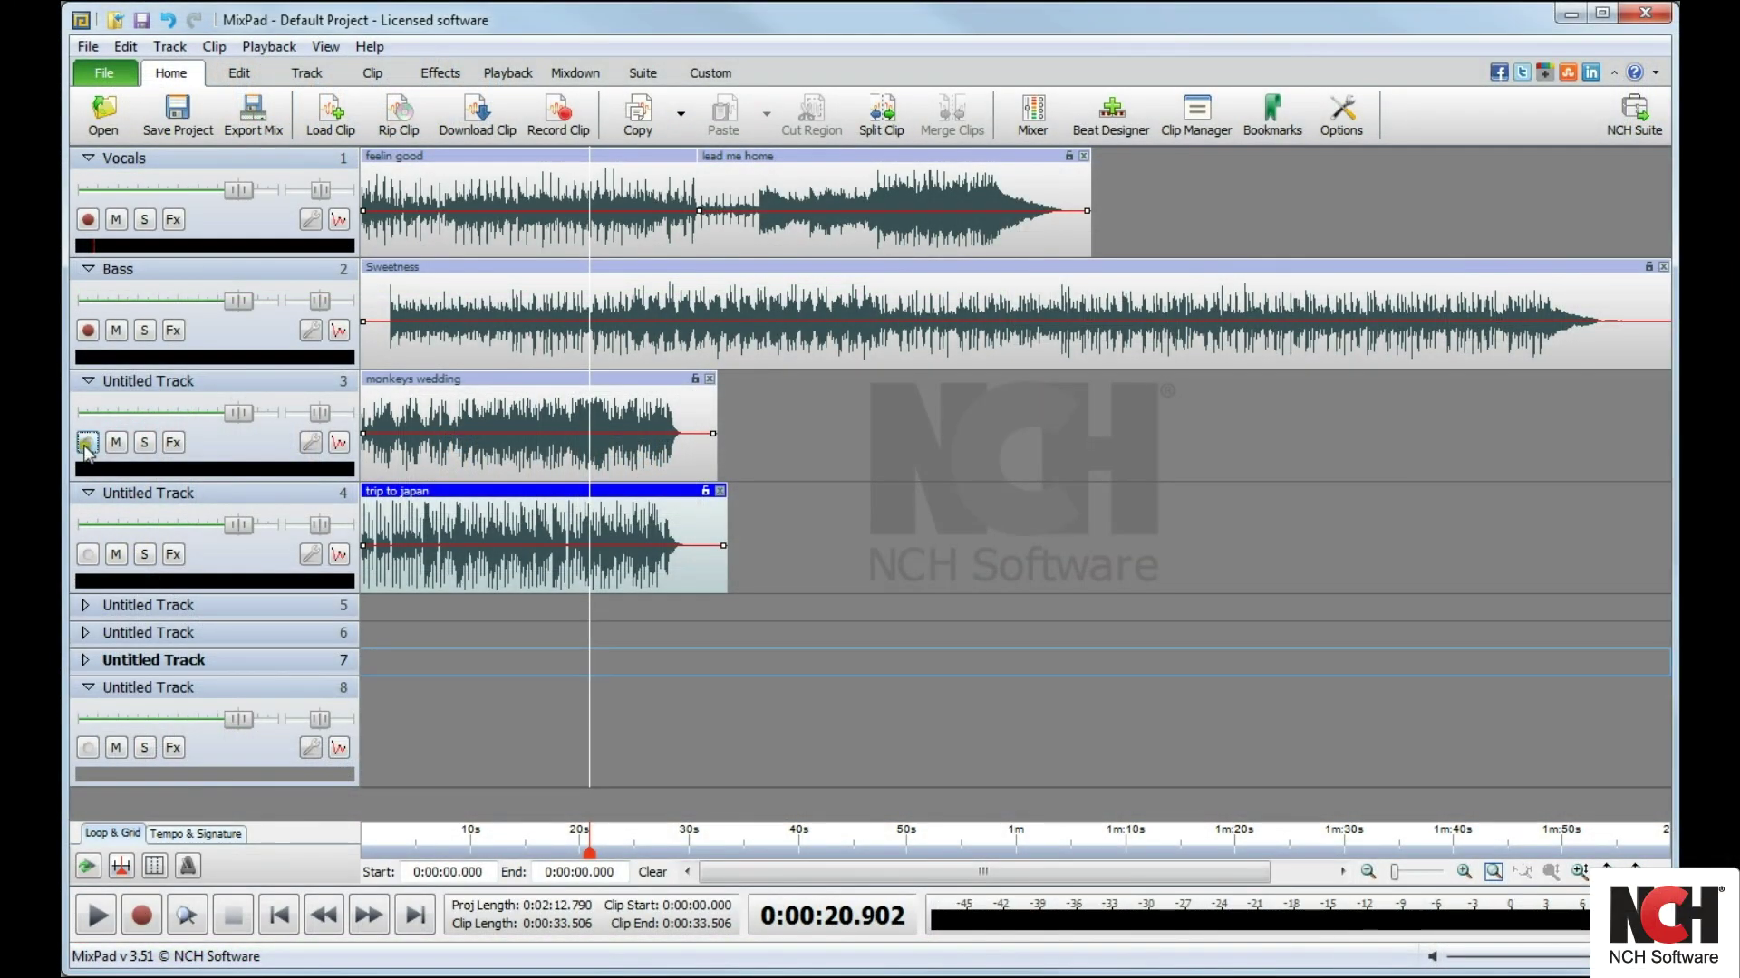
click(88, 554)
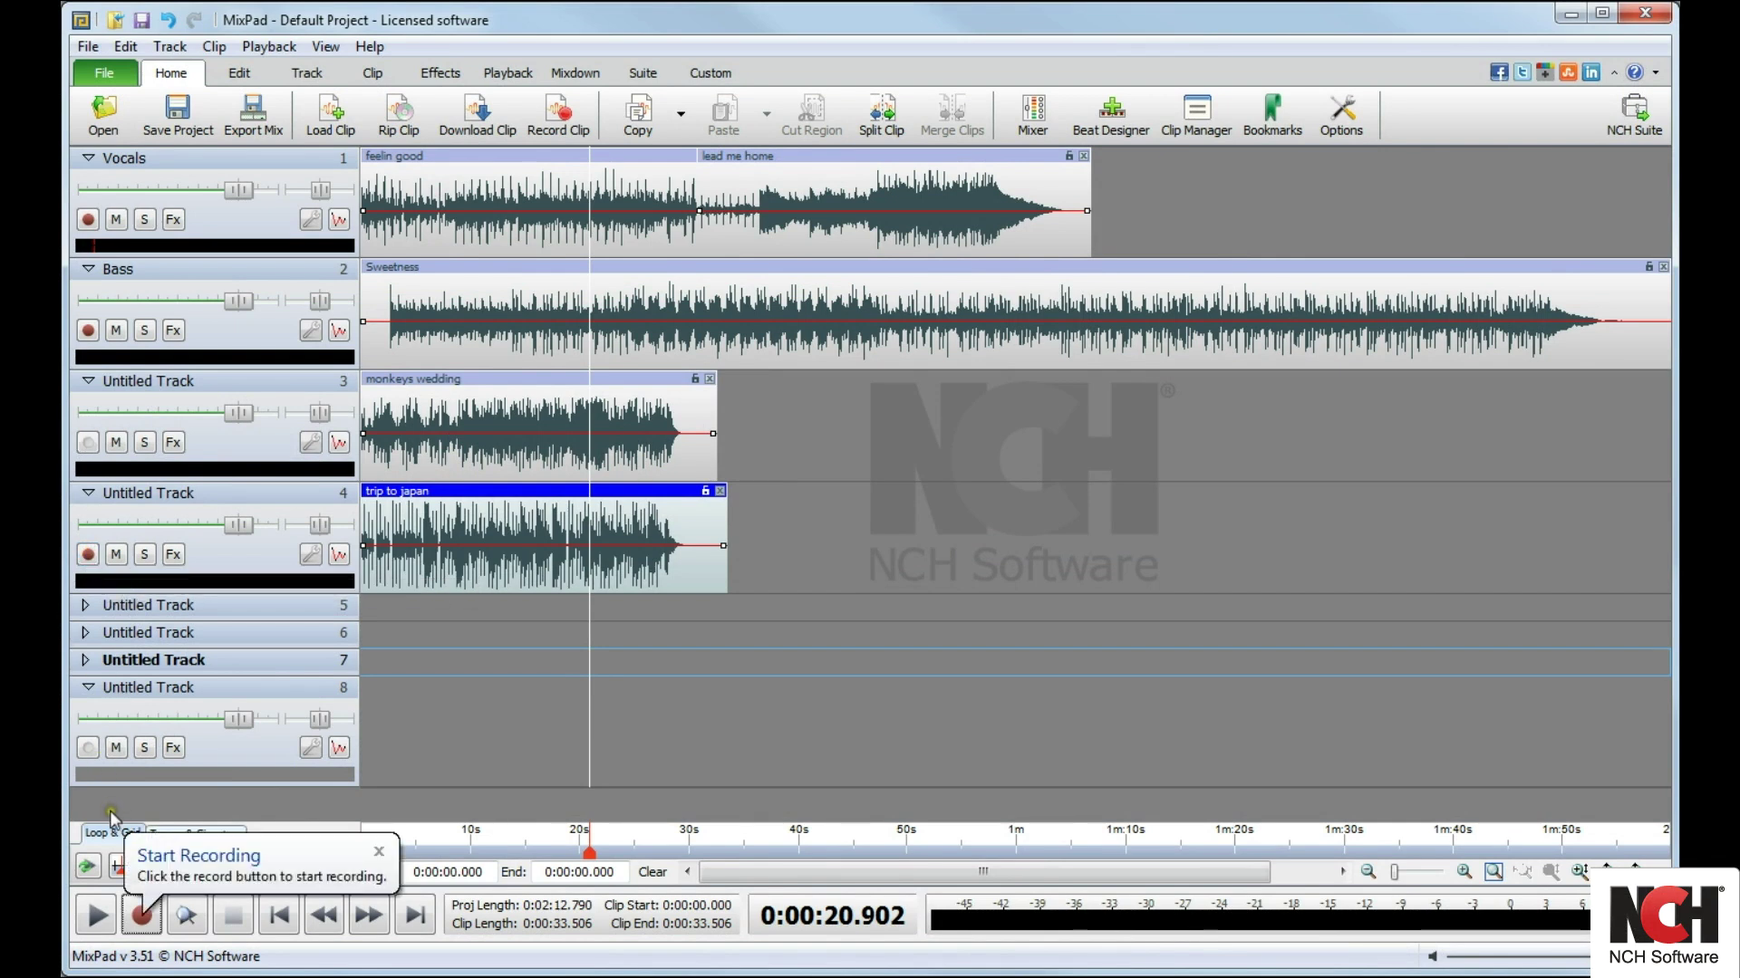
click(141, 917)
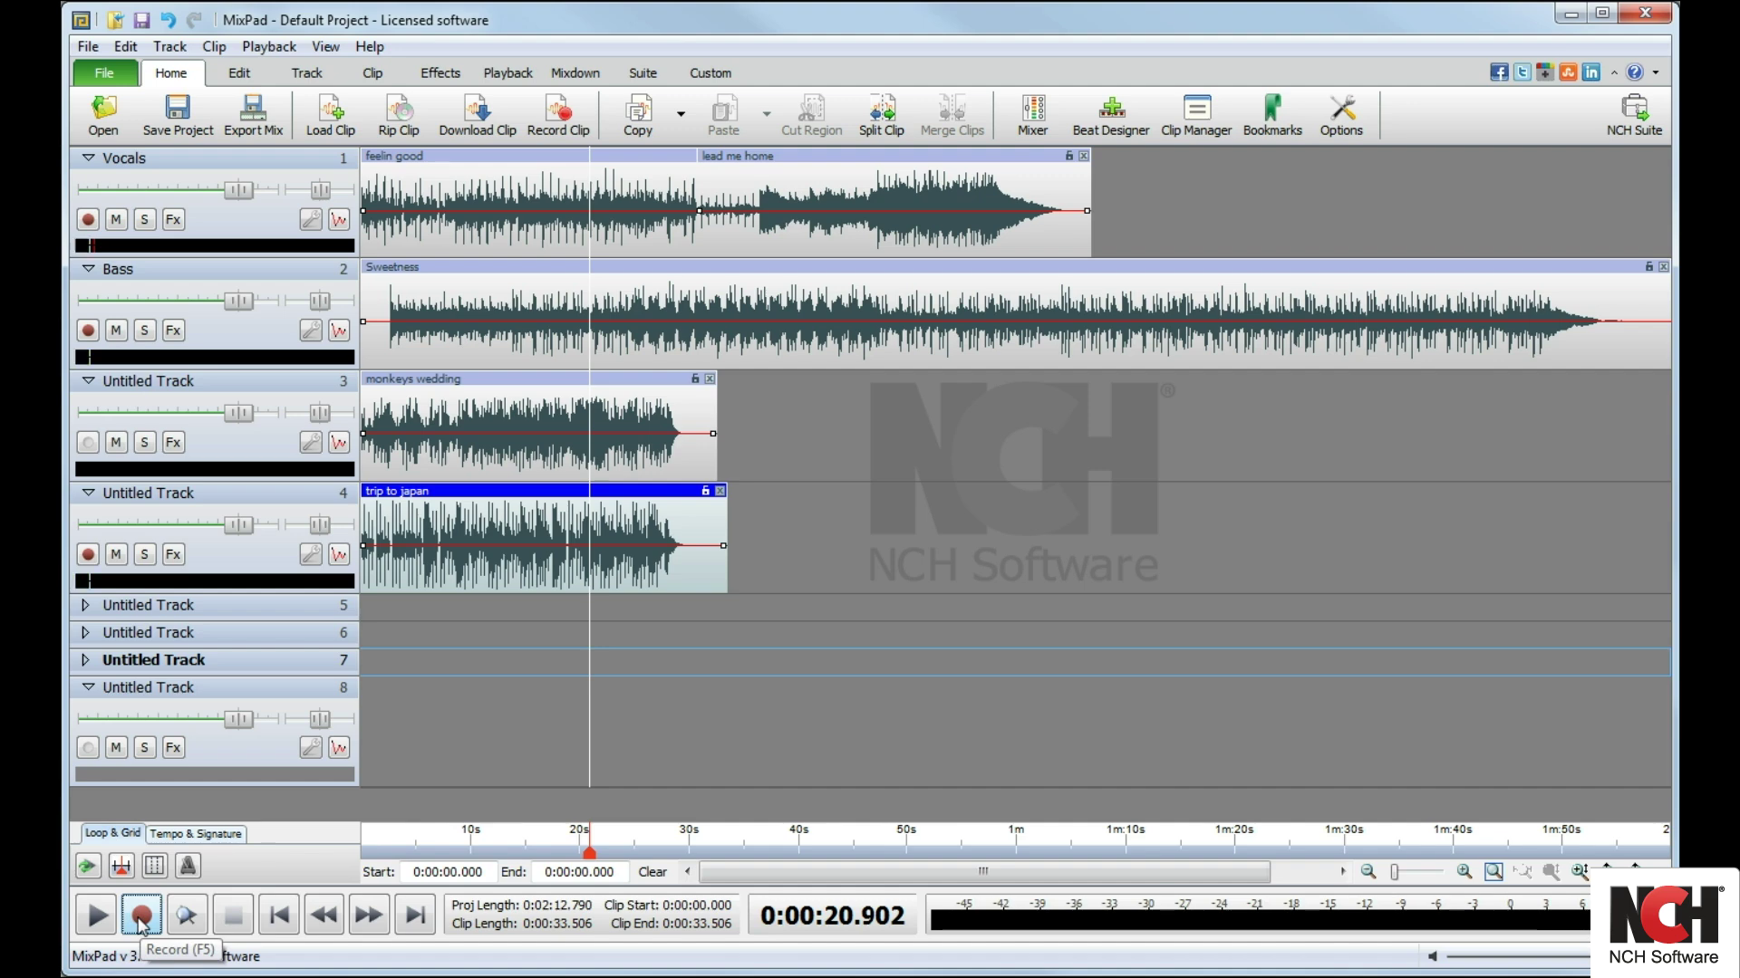
click(141, 917)
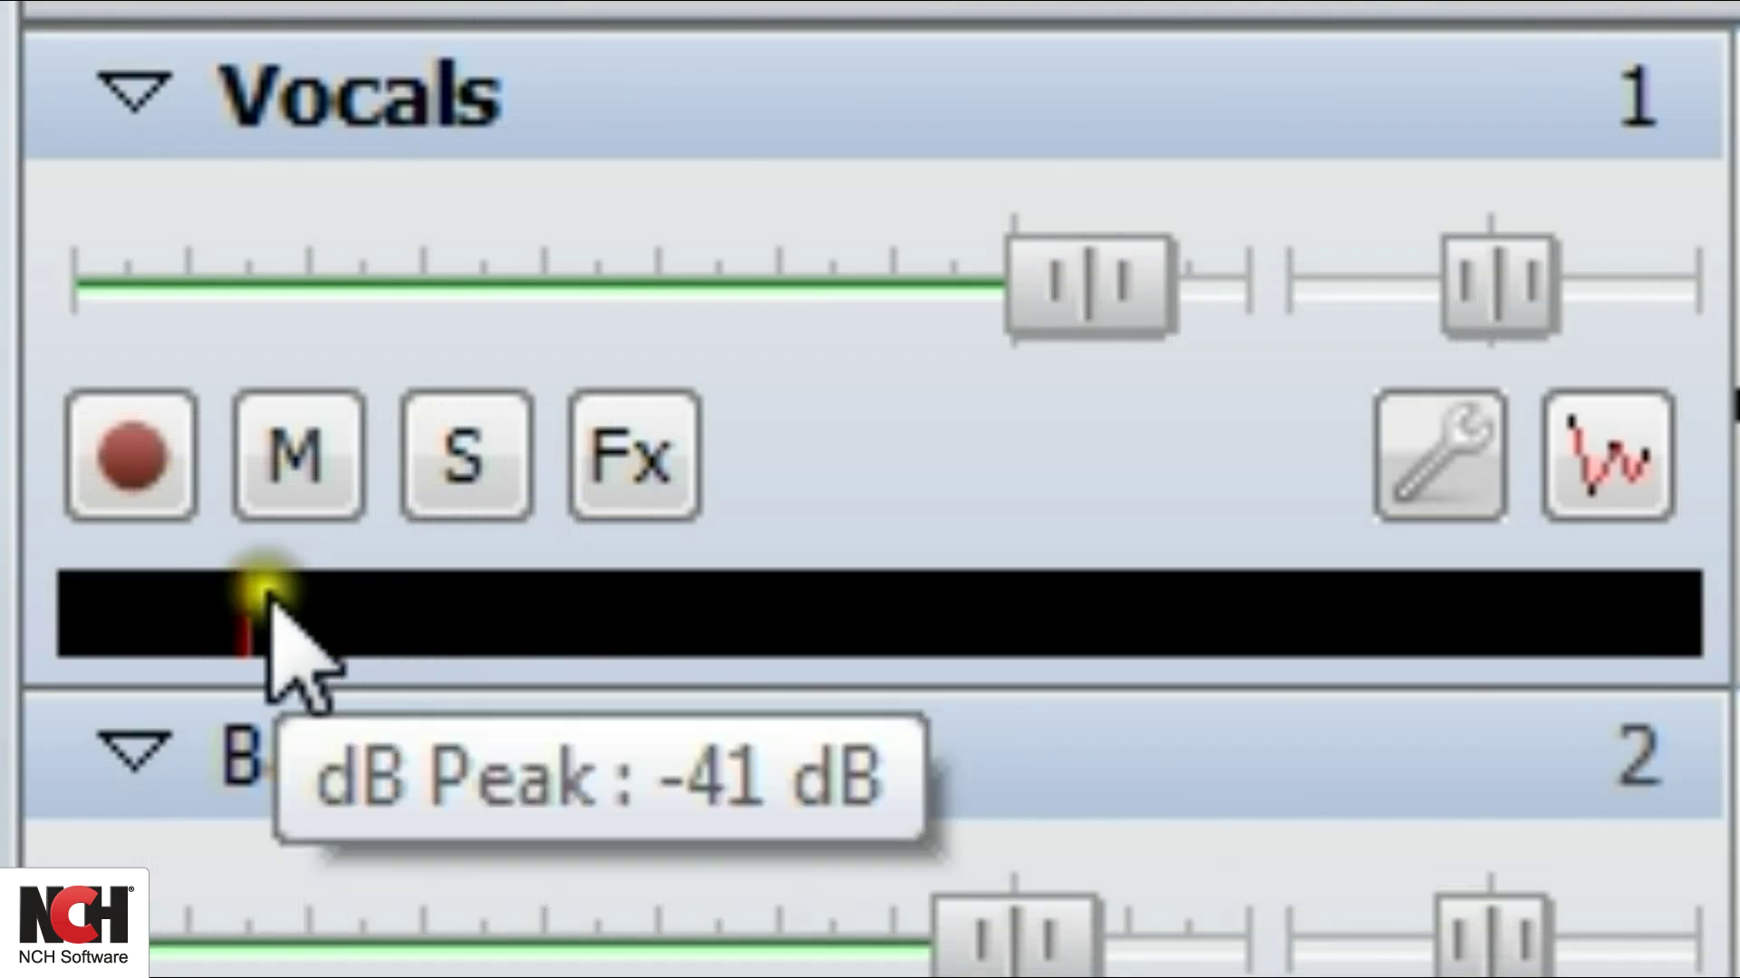
Step: Disarm recording on Vocals, then switch its mute and solo on and back off
click(150, 478)
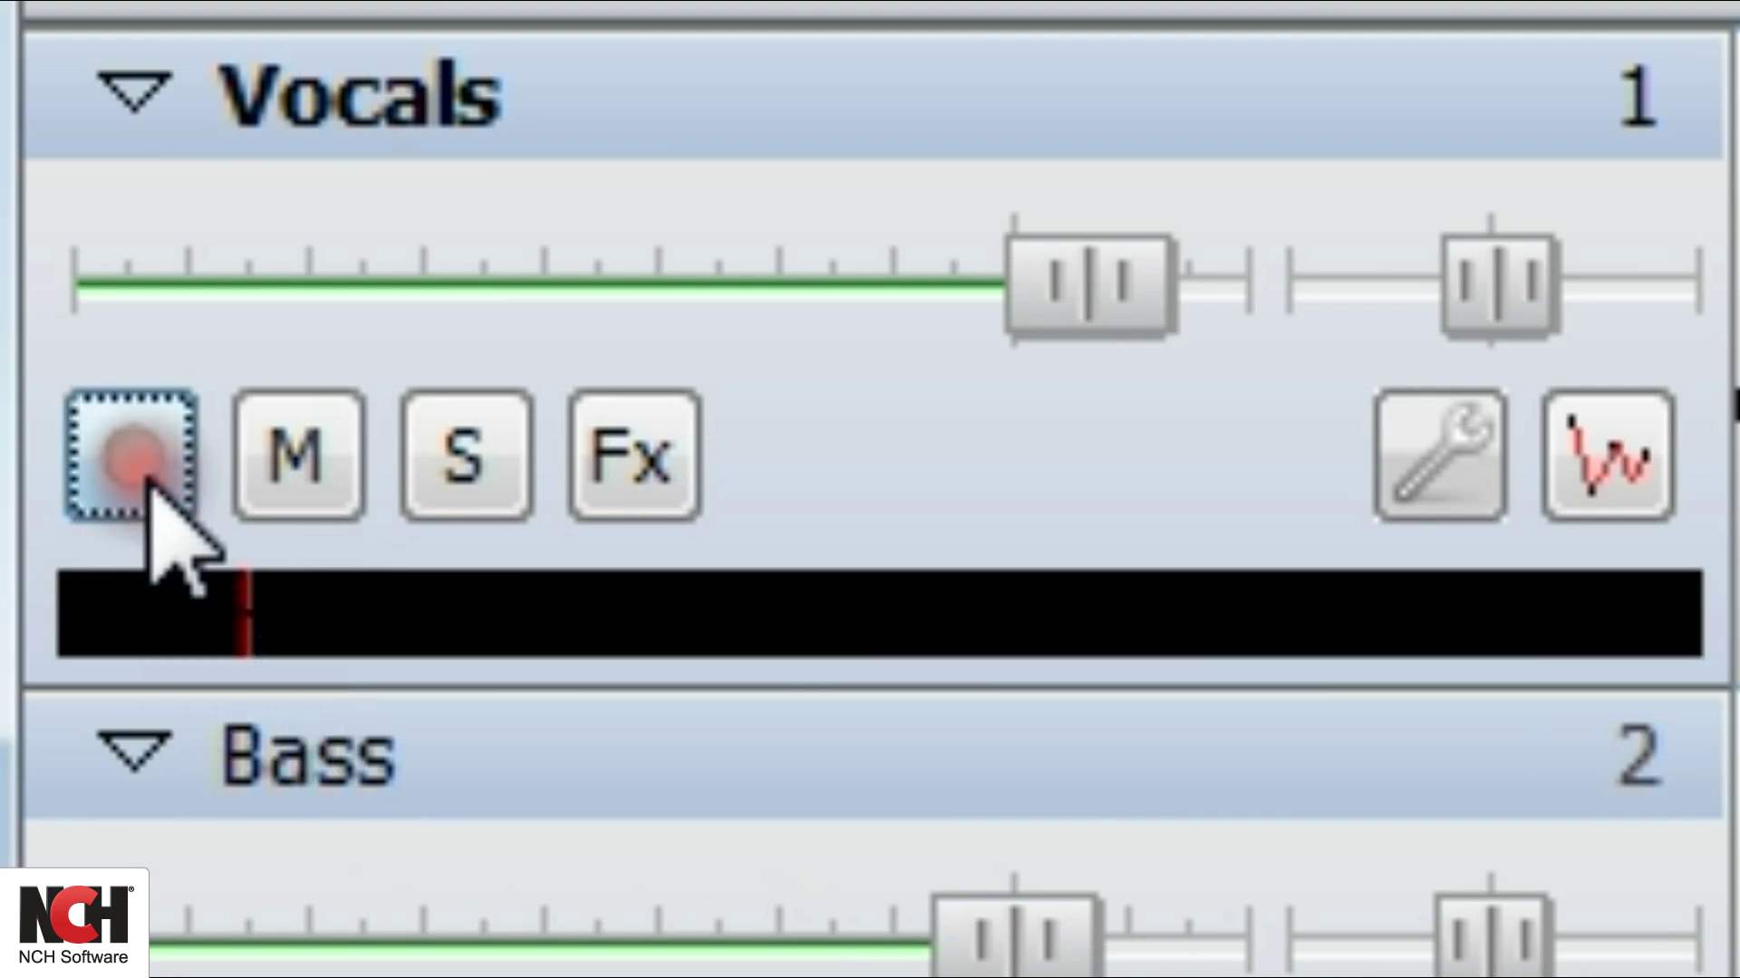
click(297, 455)
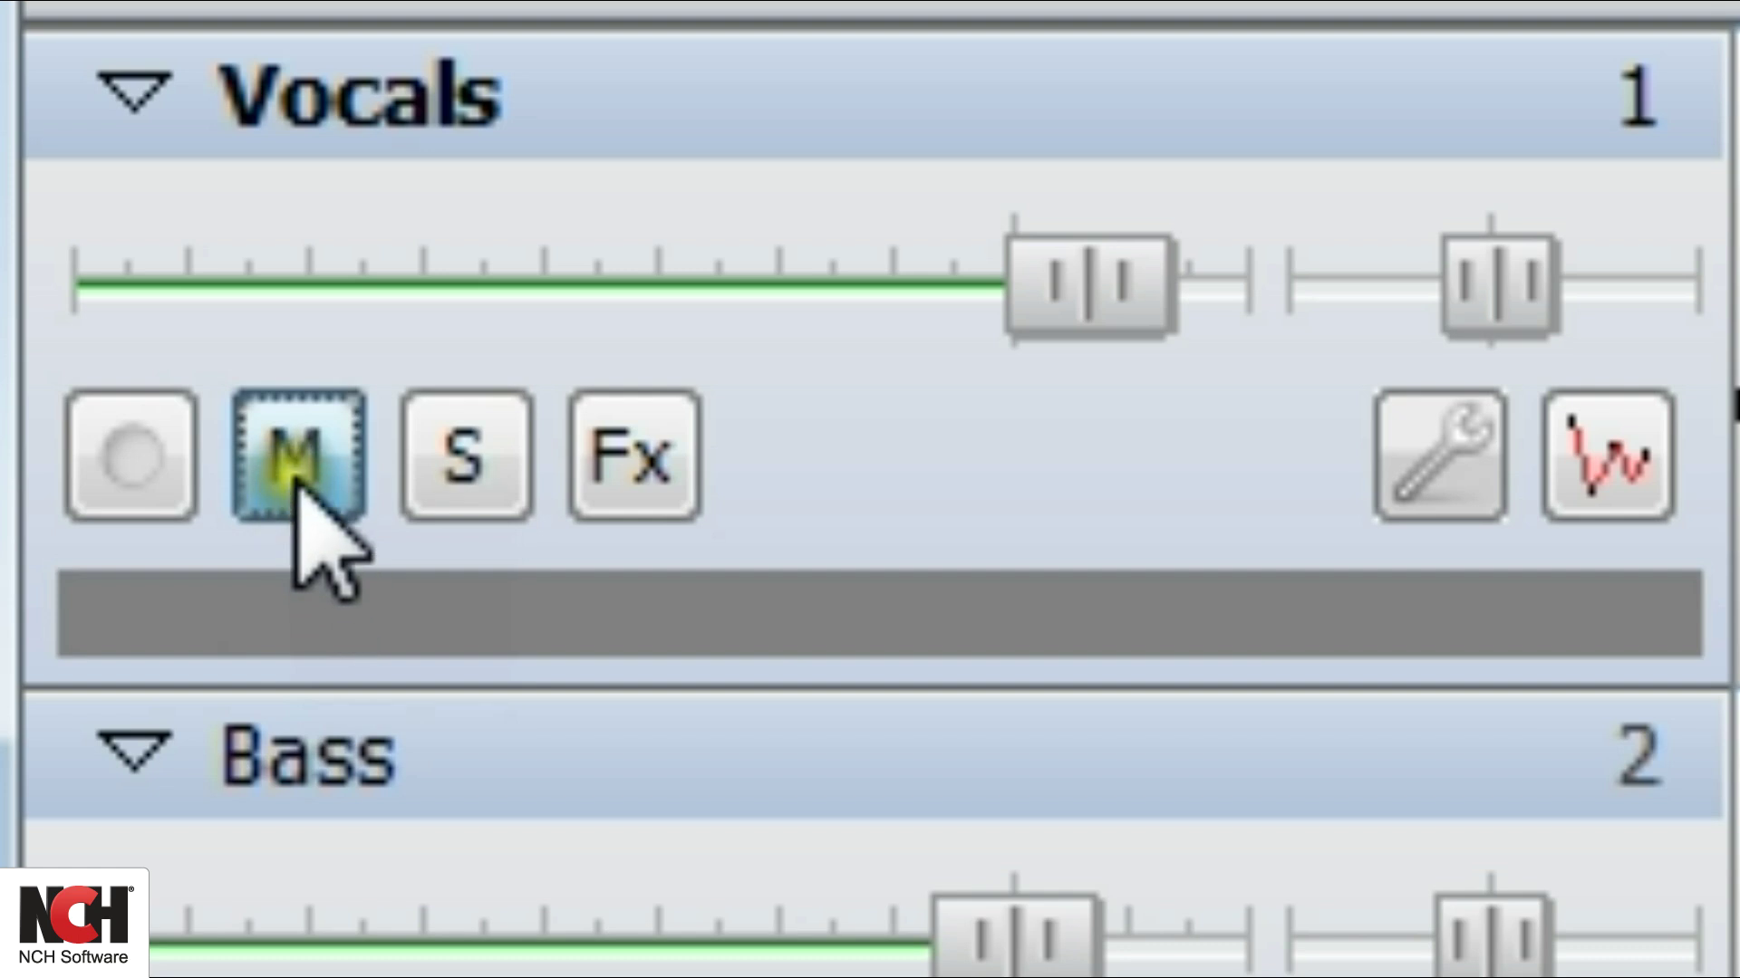
click(299, 493)
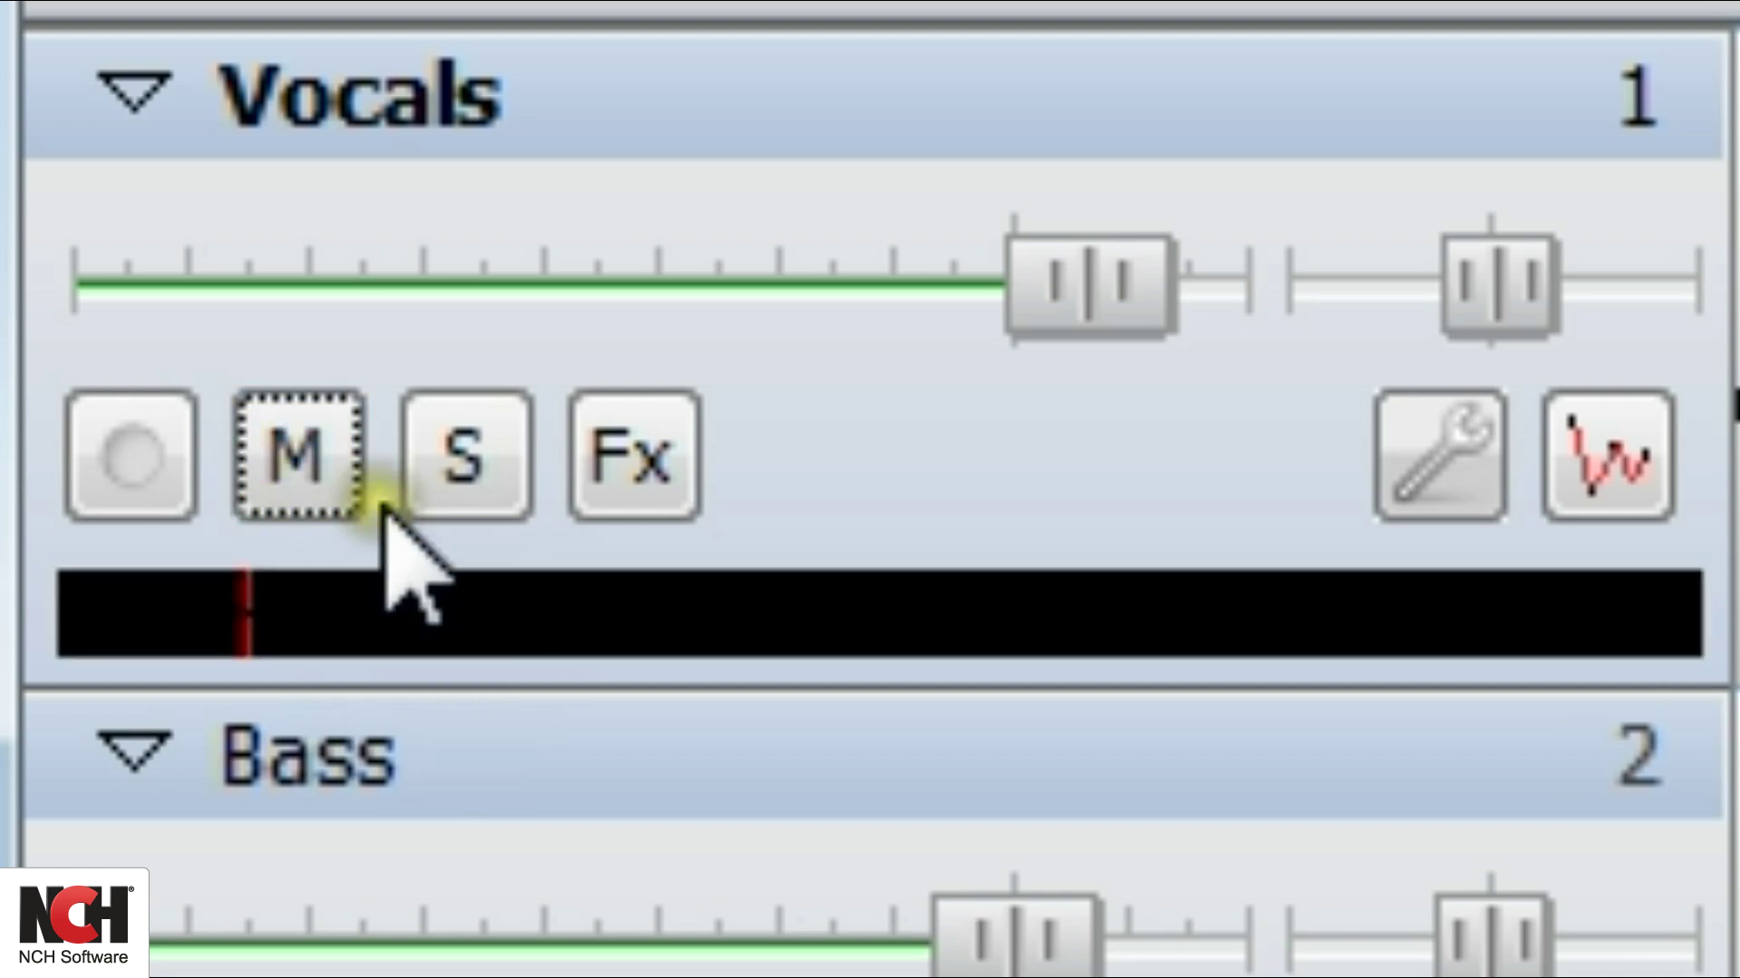
click(468, 458)
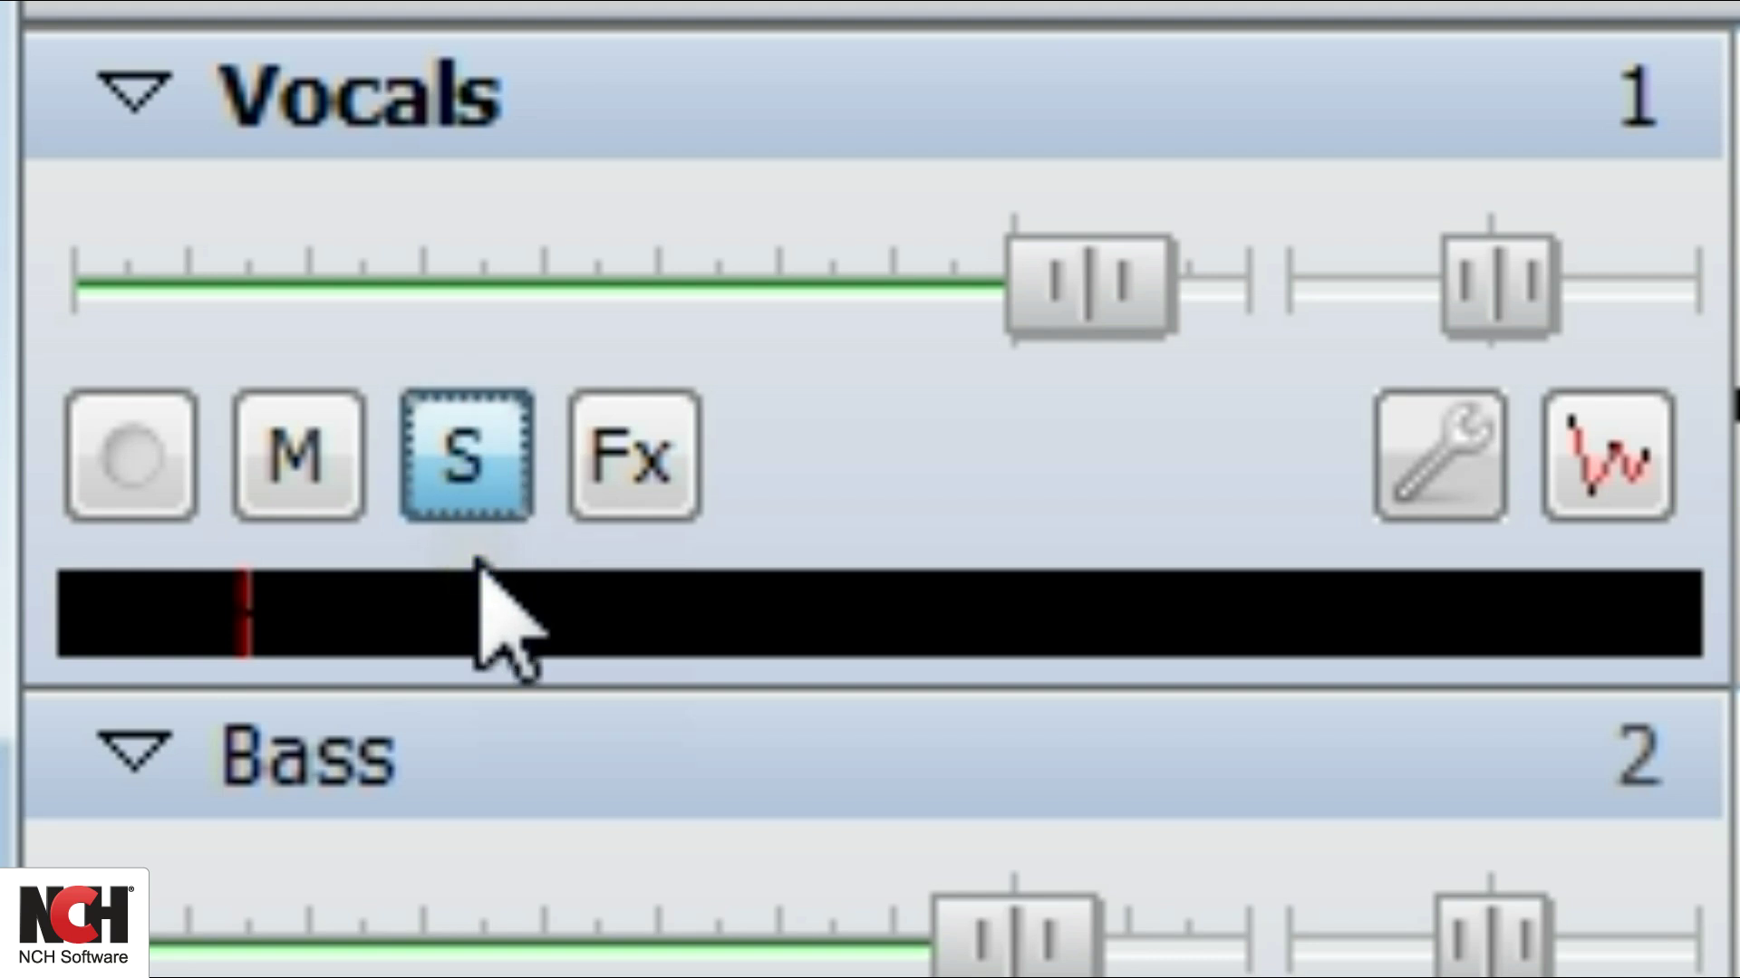
click(478, 453)
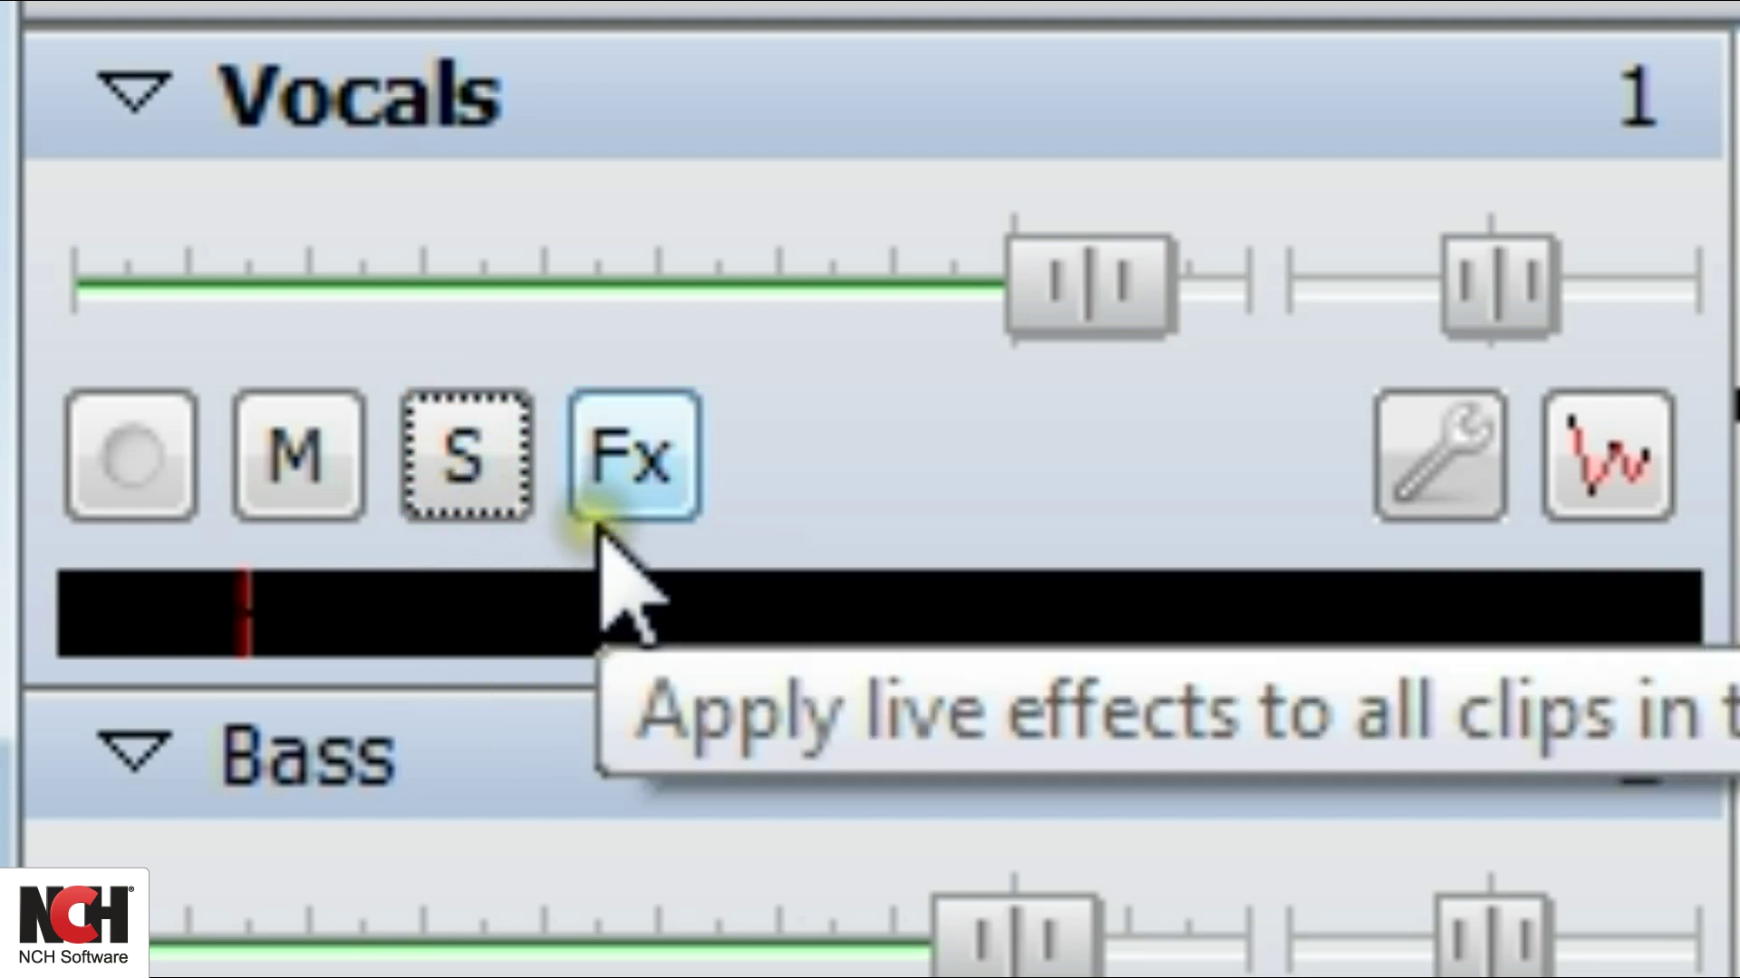
Step: Add the Compressor and then the Wah-Wah live effect to the Vocals track
click(616, 464)
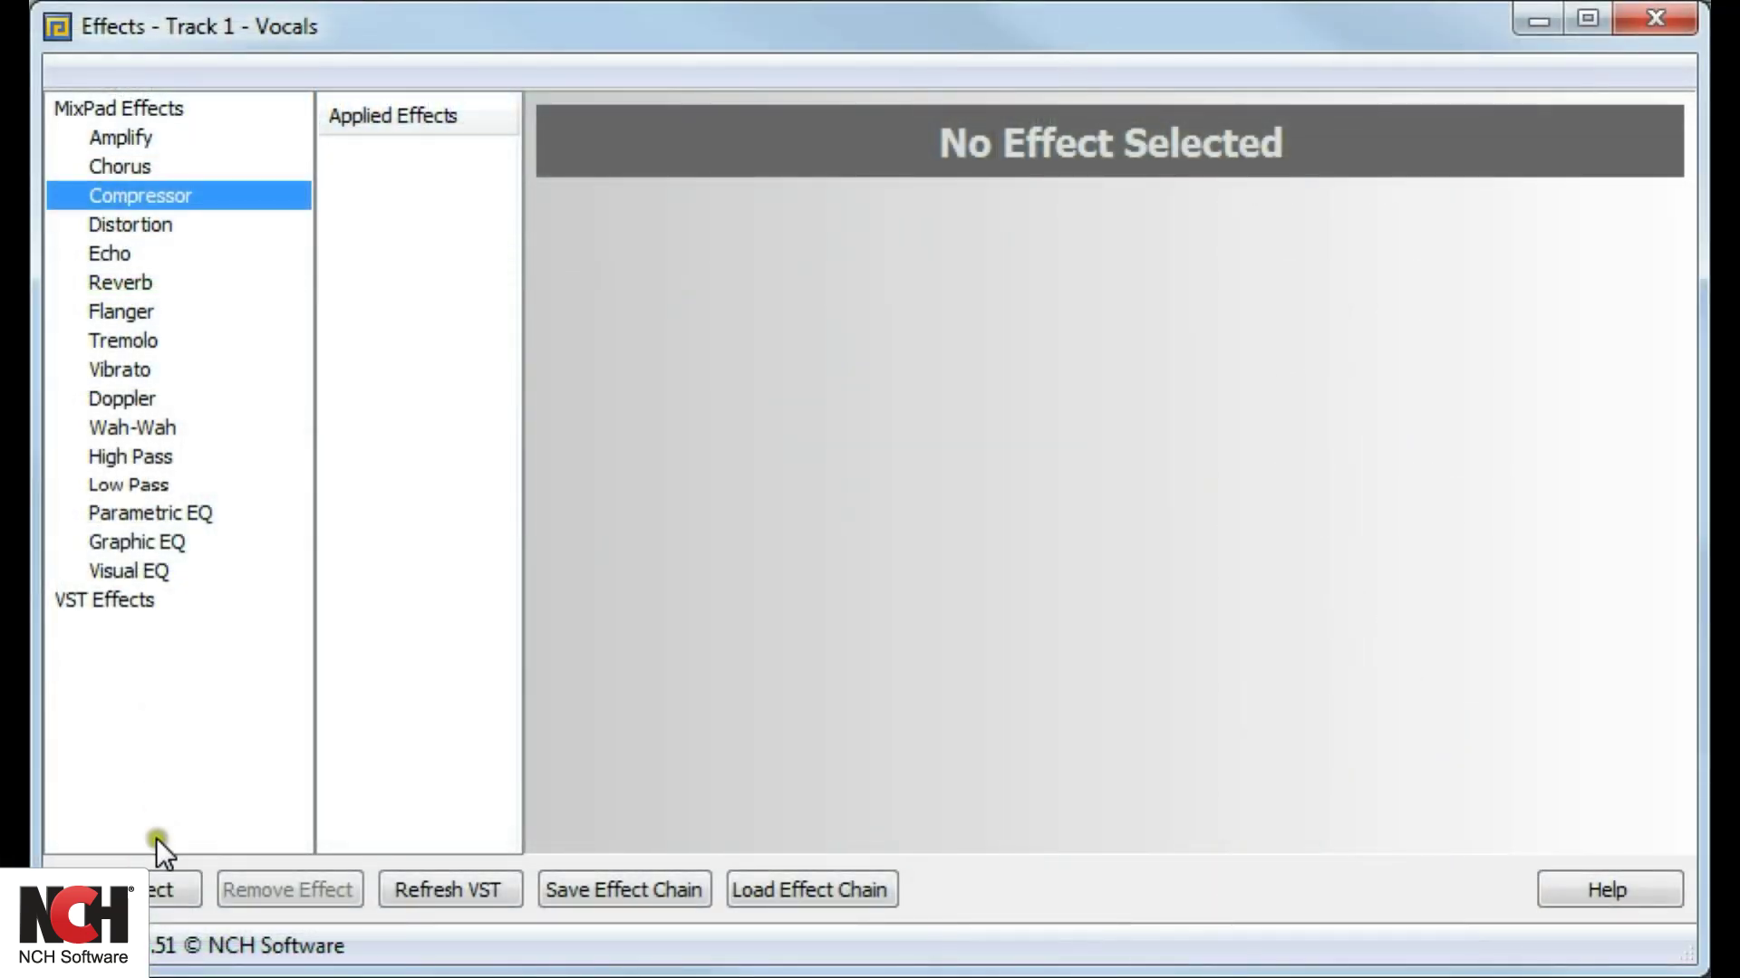
click(161, 892)
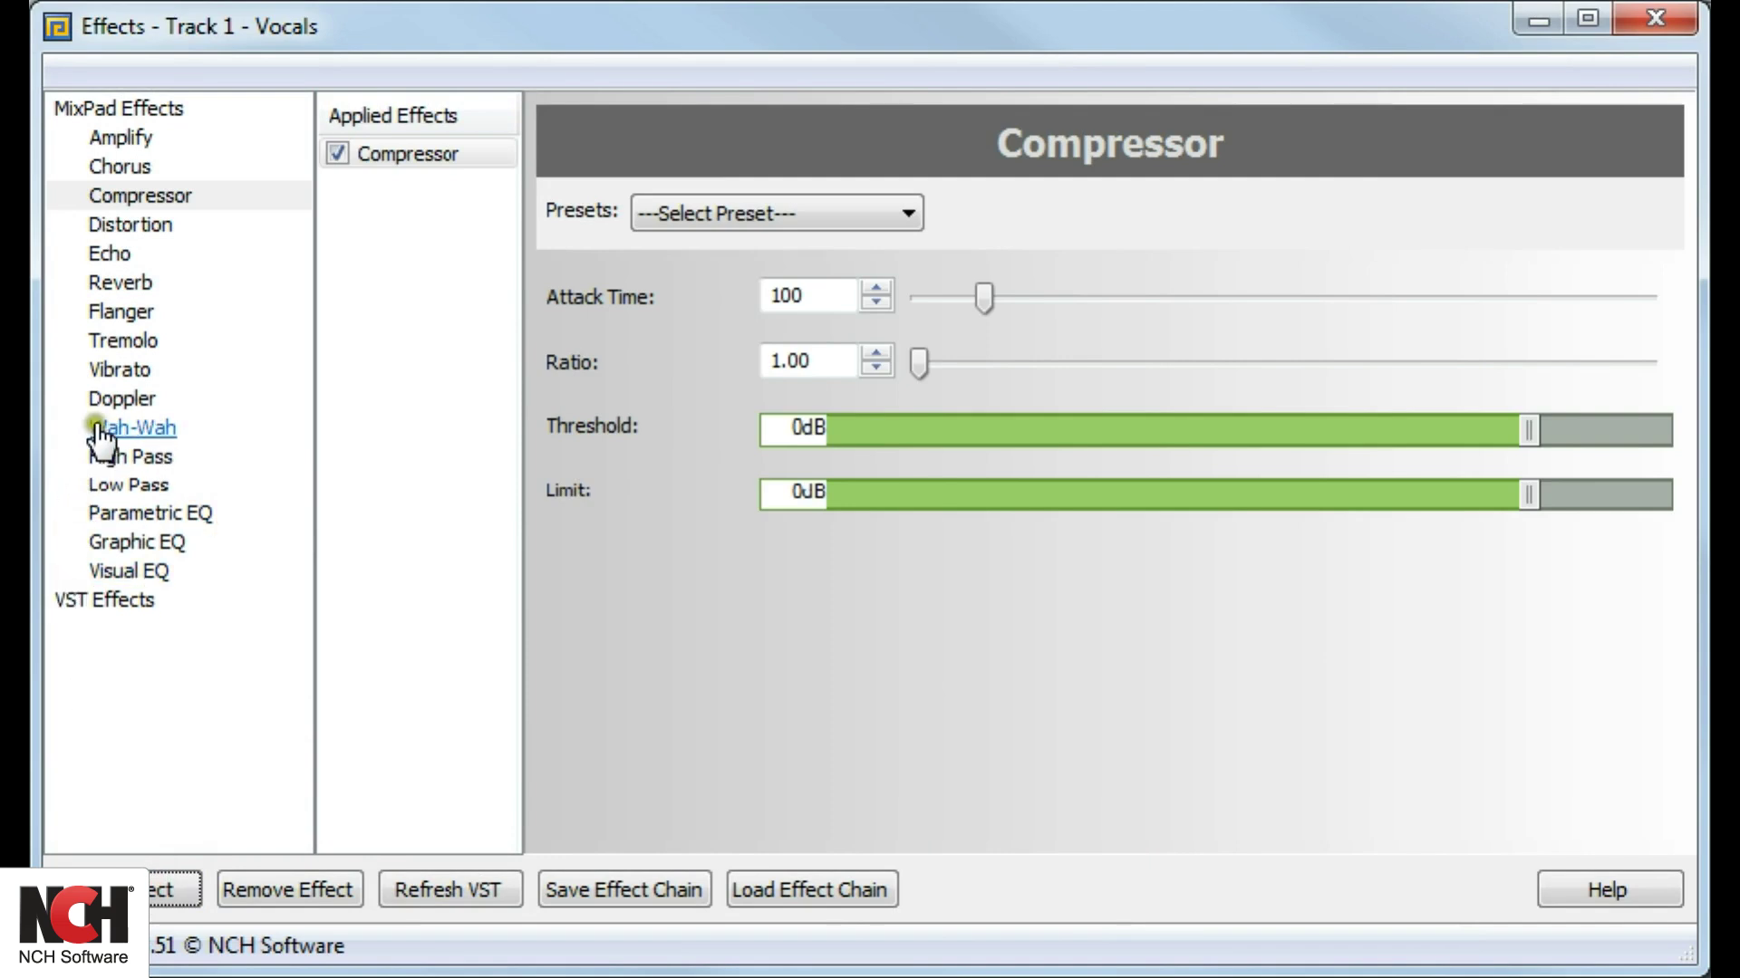
click(102, 431)
click(155, 892)
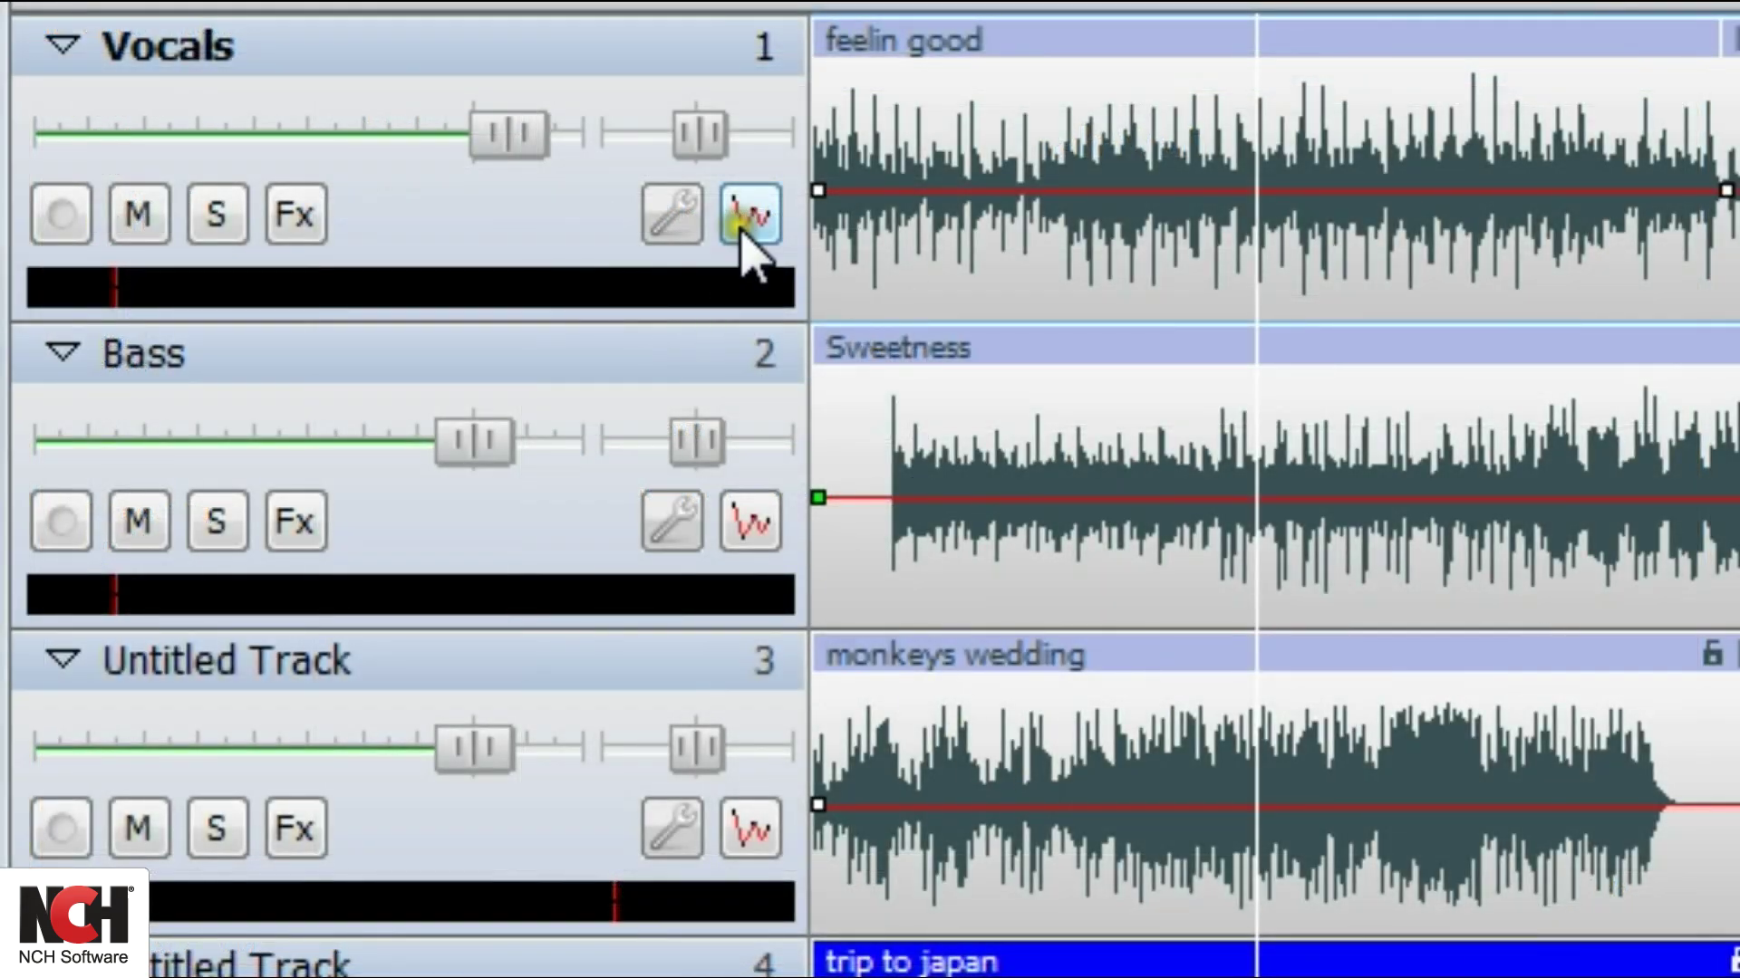
Step: Show the Vocals volume envelope, add a 0 dB point at 3.714 s, and lower the start to -16 dB
click(743, 213)
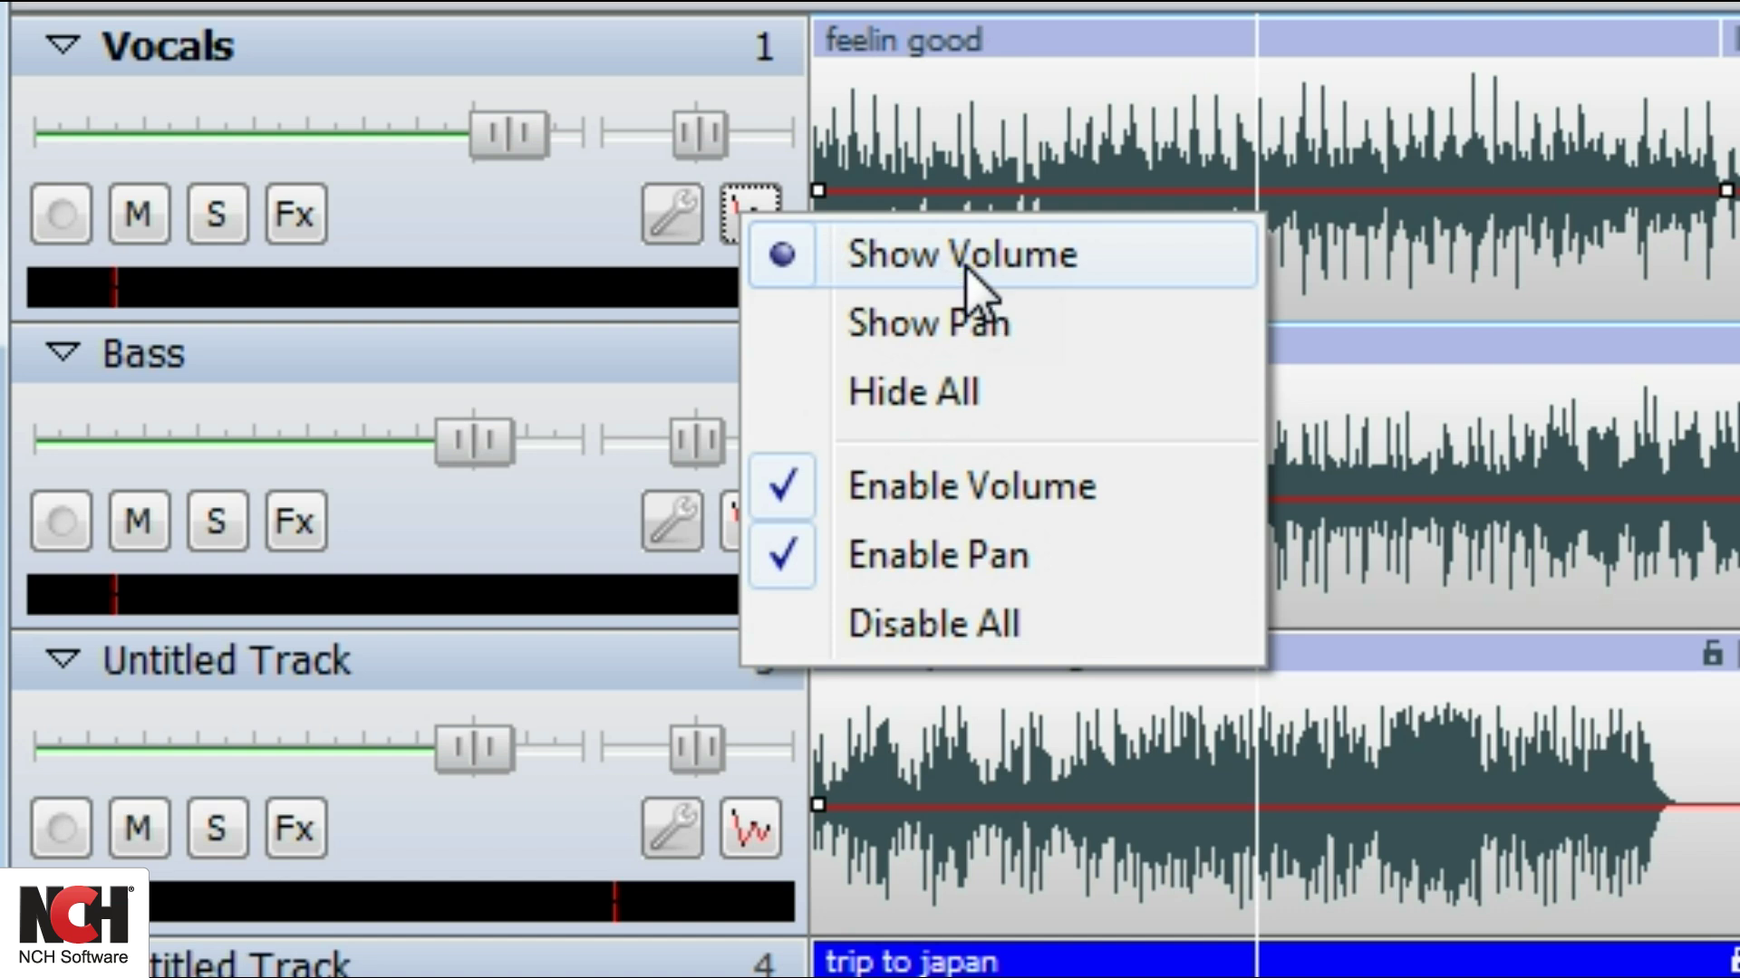
click(972, 455)
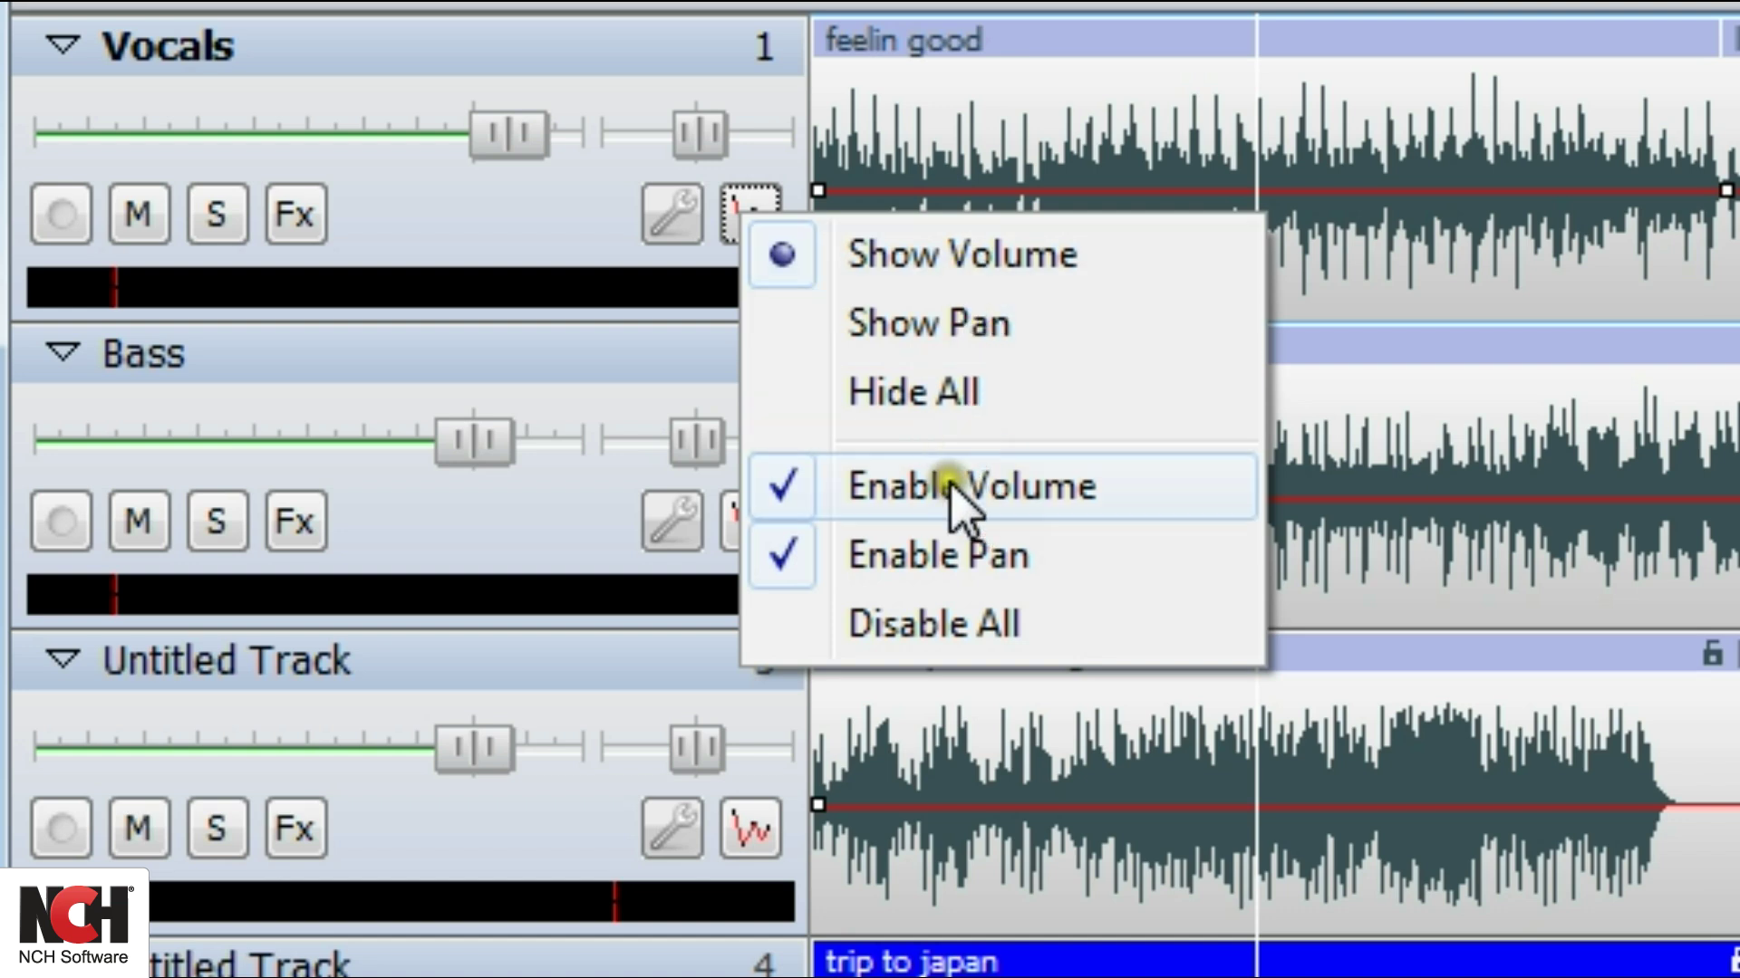
click(929, 246)
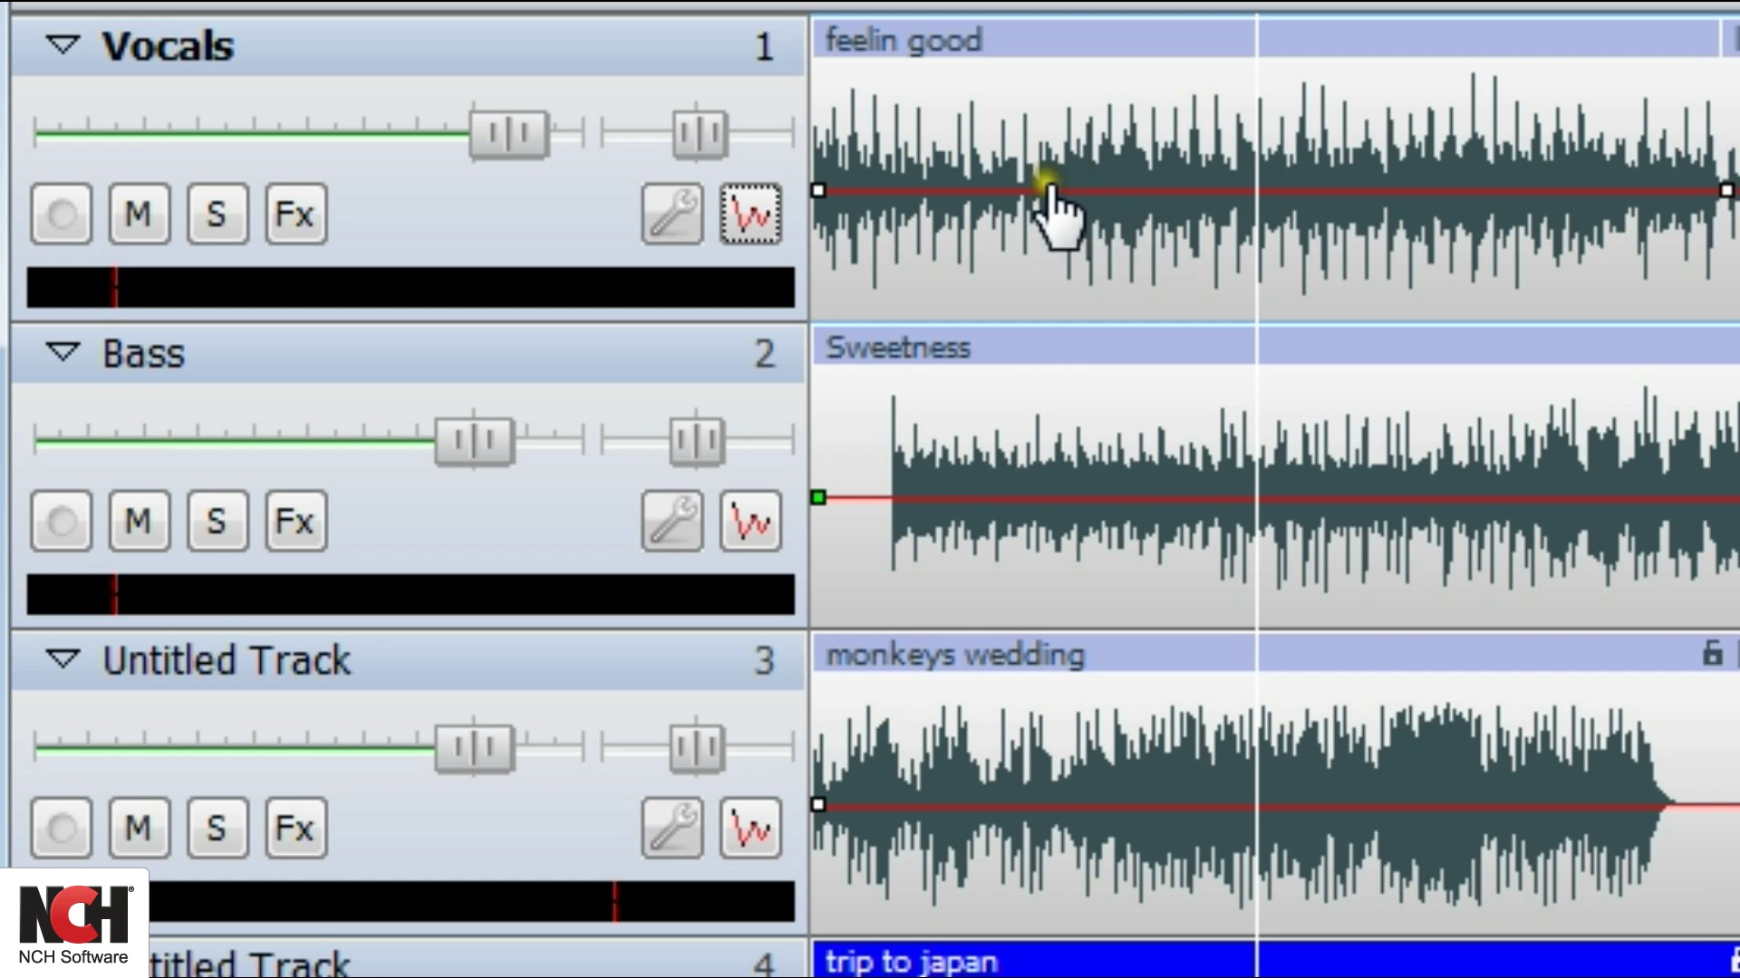
click(922, 190)
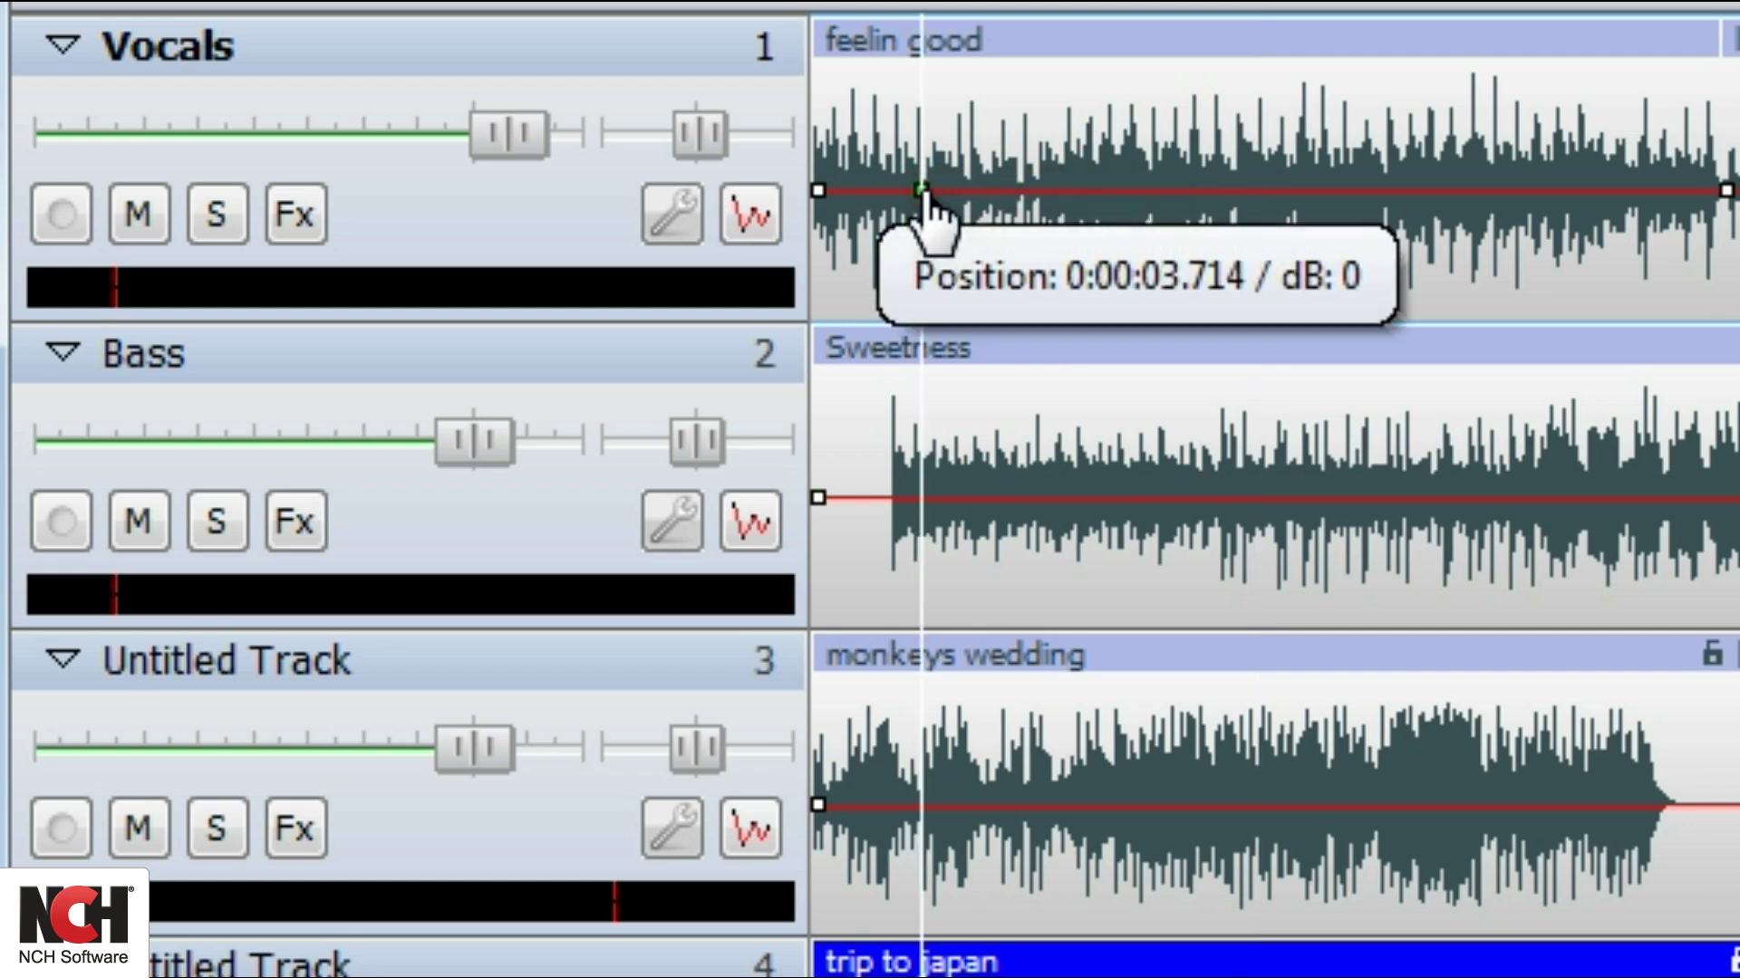
click(821, 198)
drag(821, 198, 819, 237)
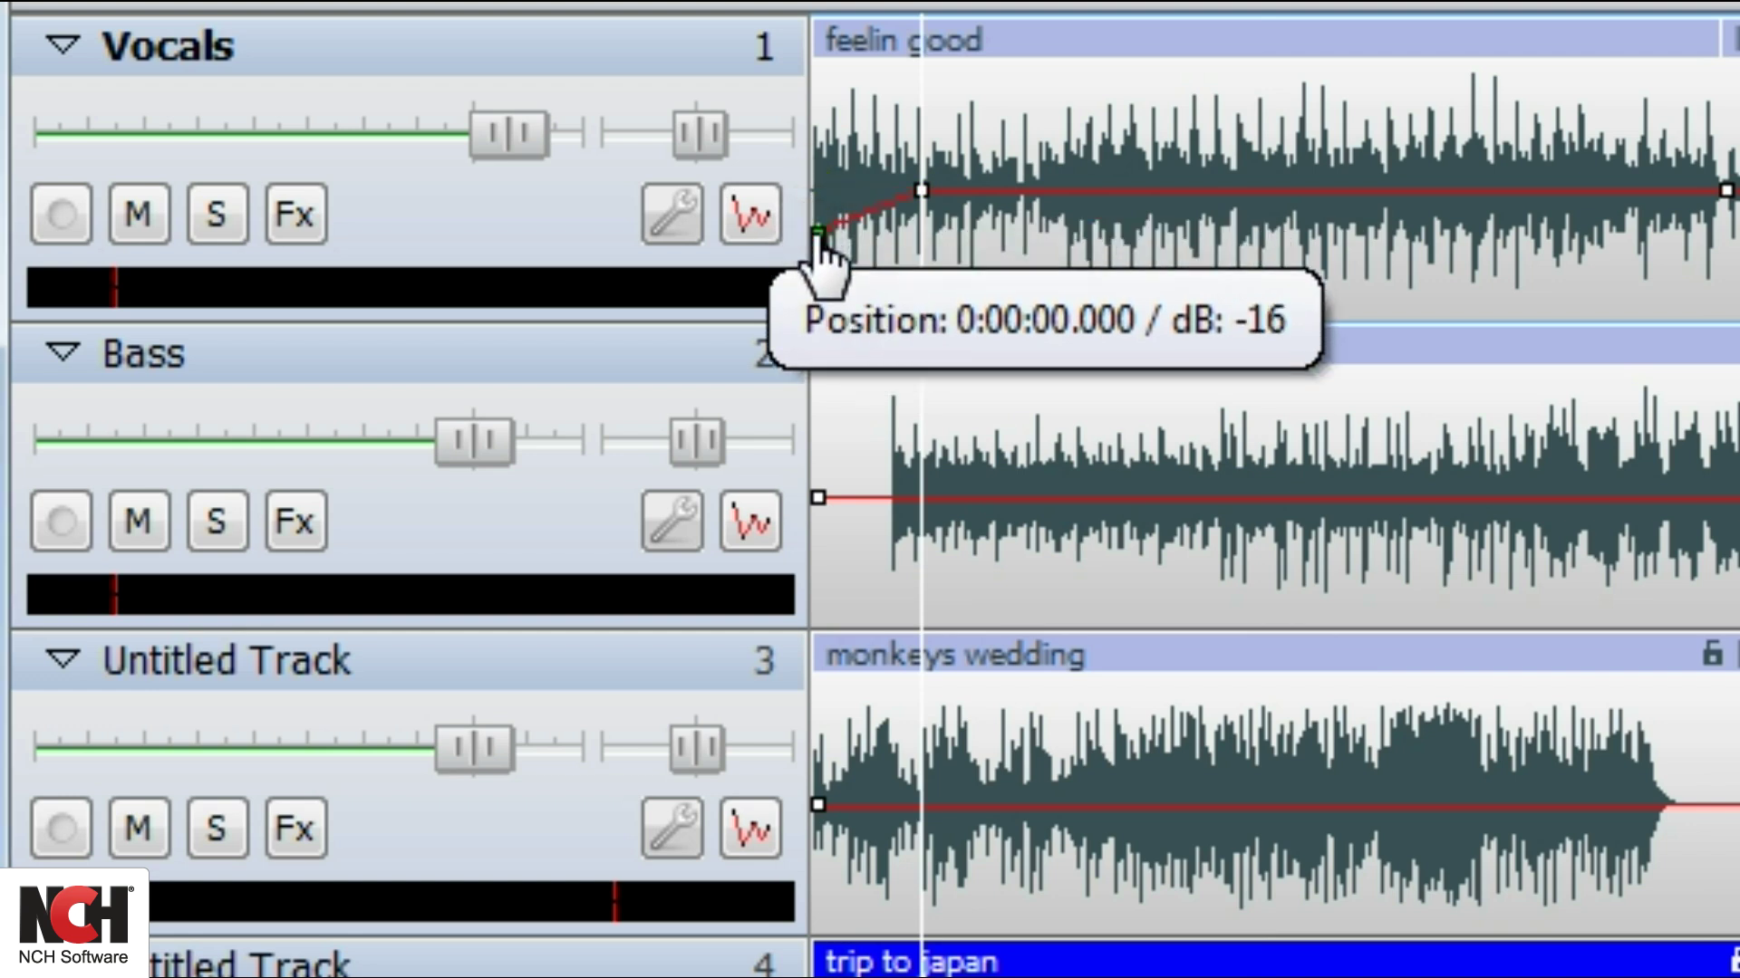
click(735, 225)
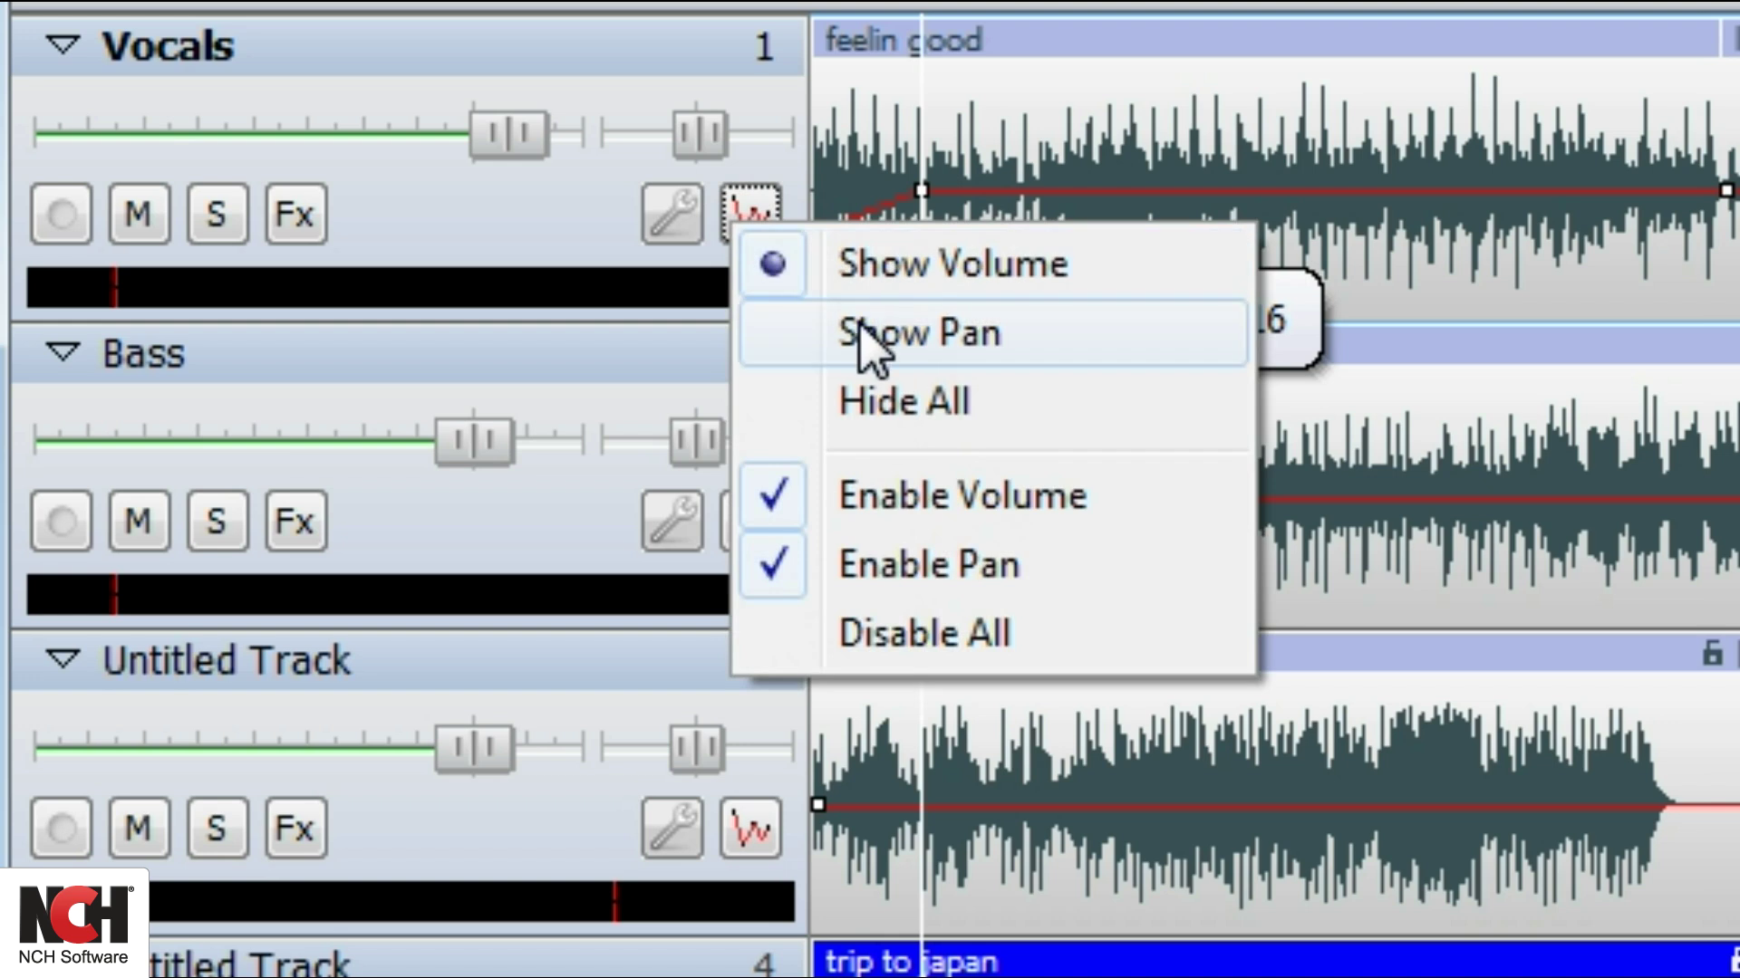
Step: Show the Vocals pan envelope and add three pan points along the clip
click(913, 337)
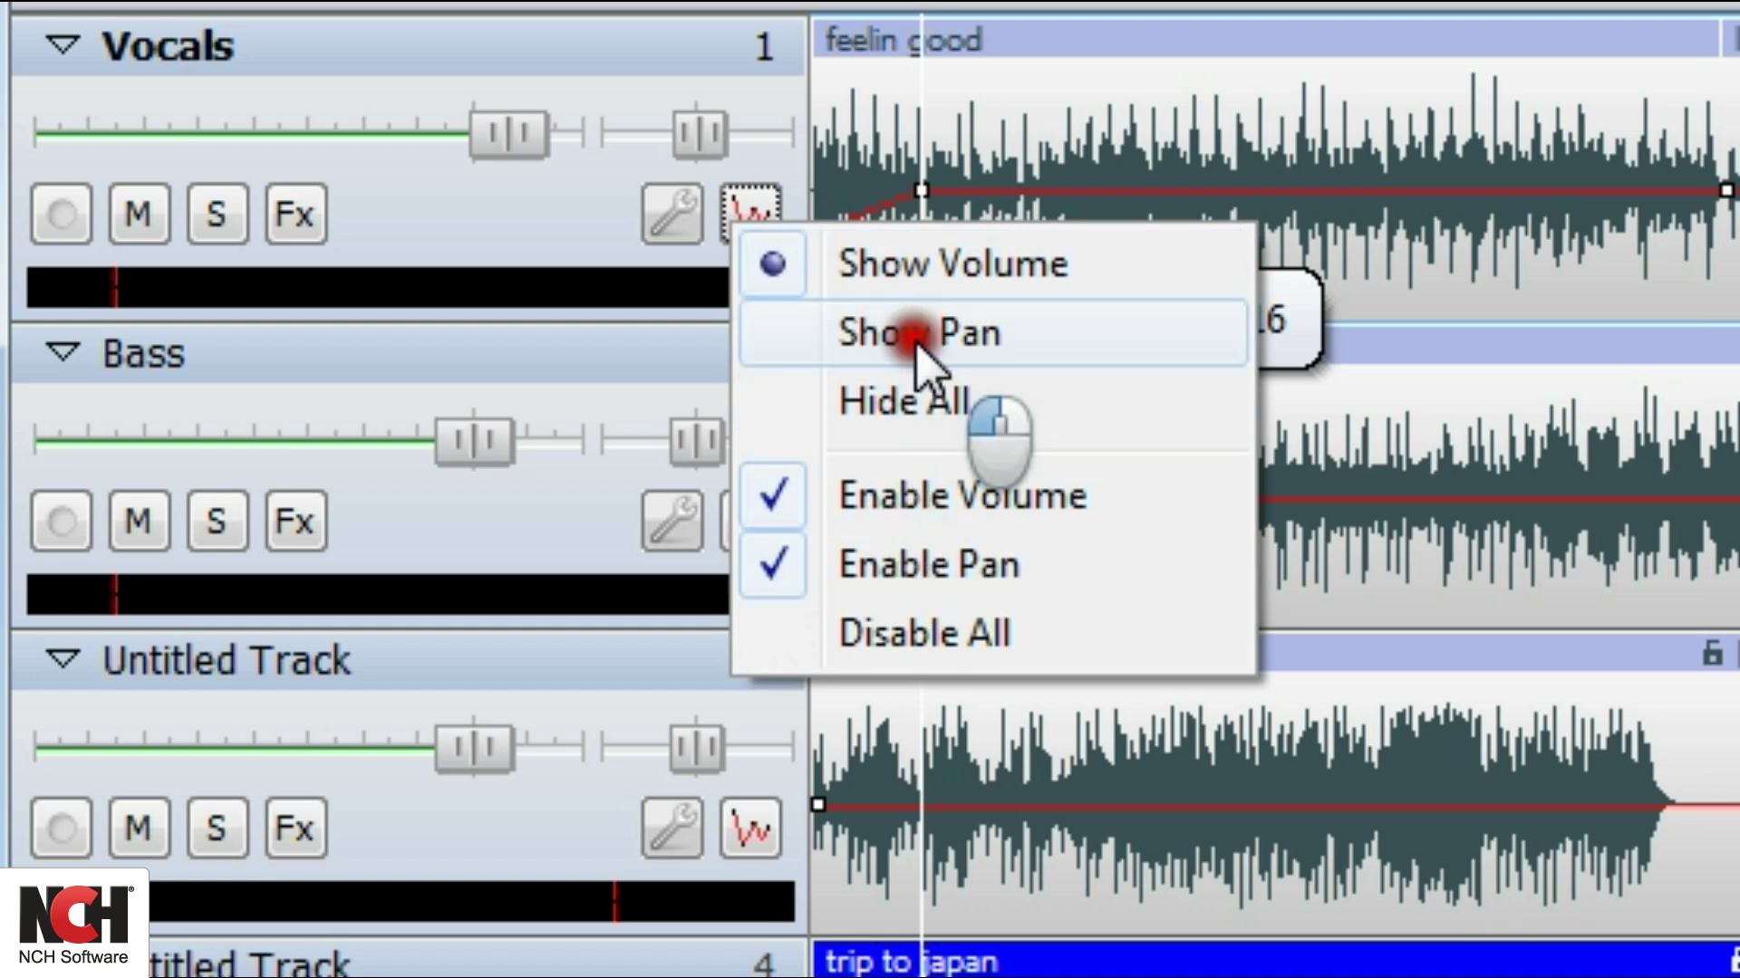
mouse_move(820, 190)
mouse_down()
mouse_move(1031, 190)
mouse_move(973, 190)
mouse_up()
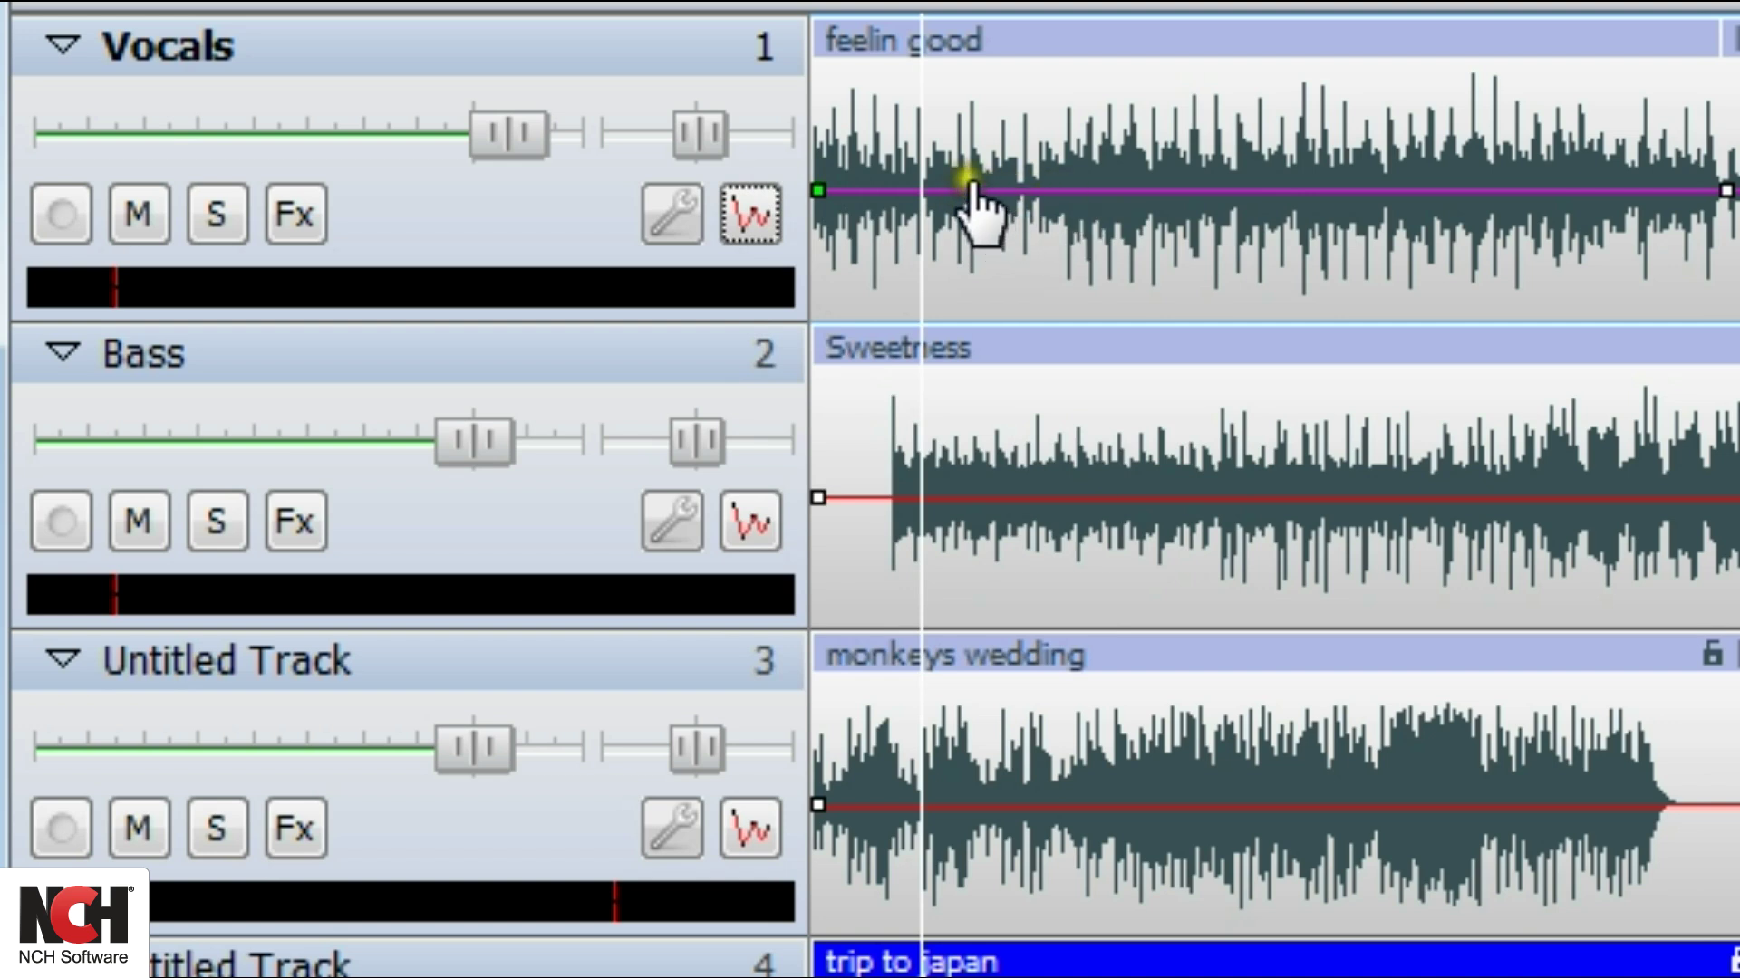
click(963, 190)
click(1087, 190)
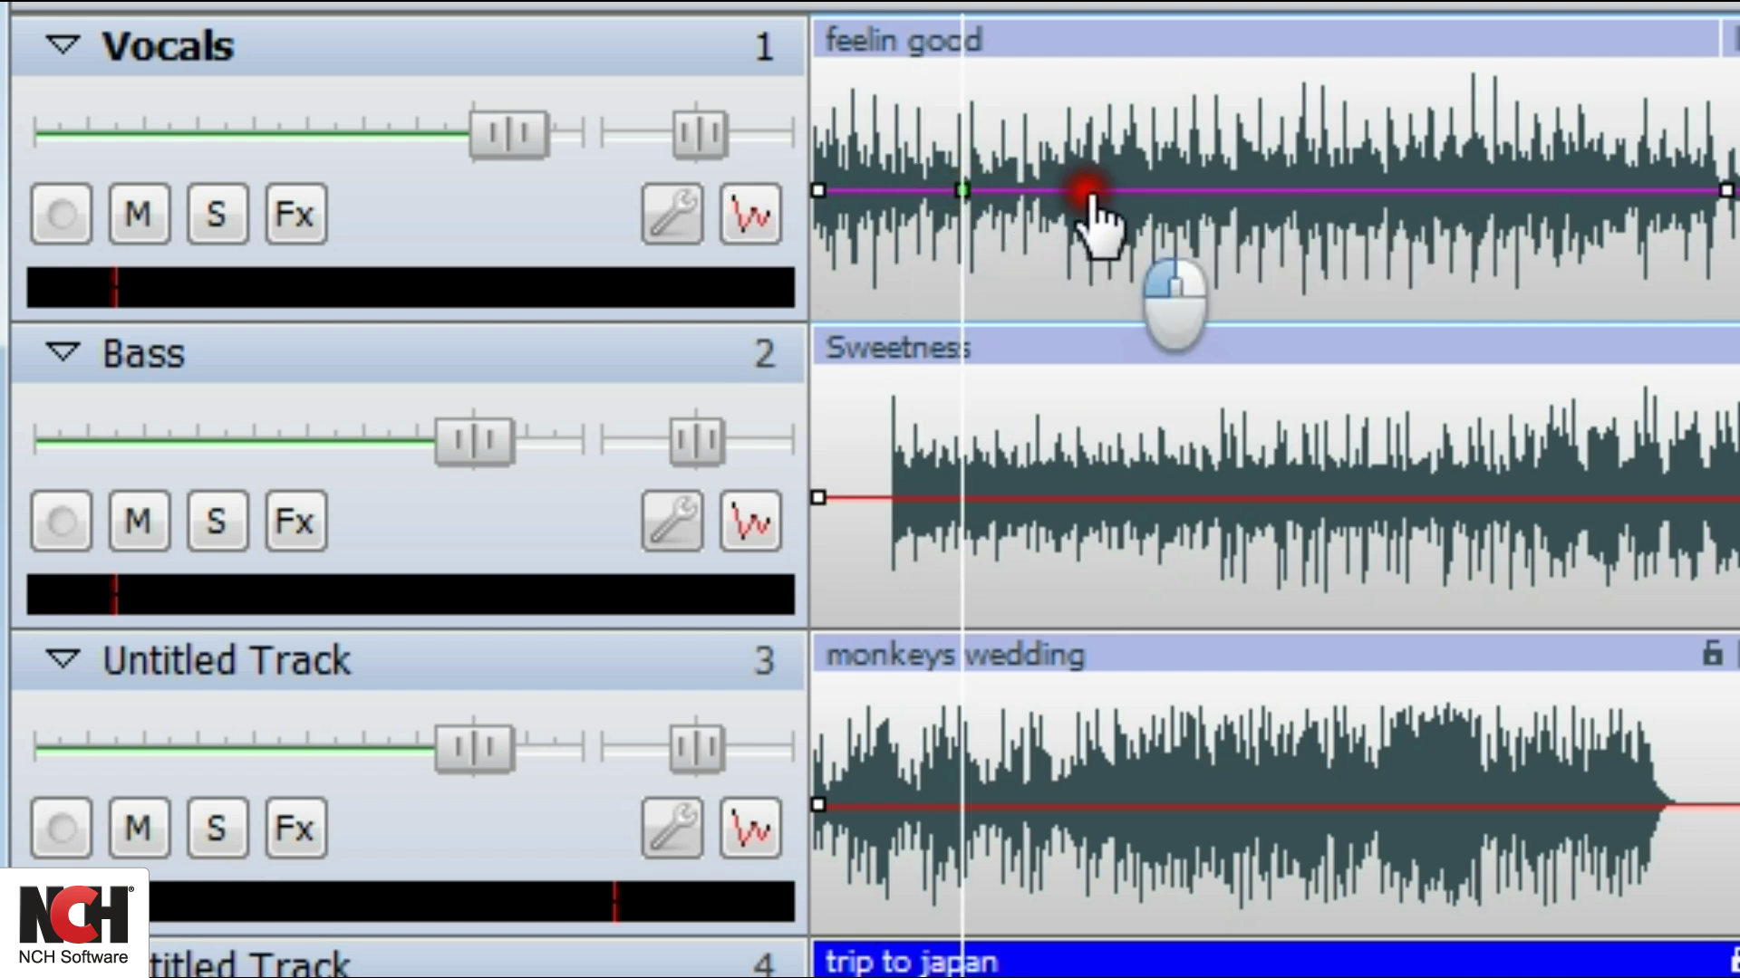
click(1160, 191)
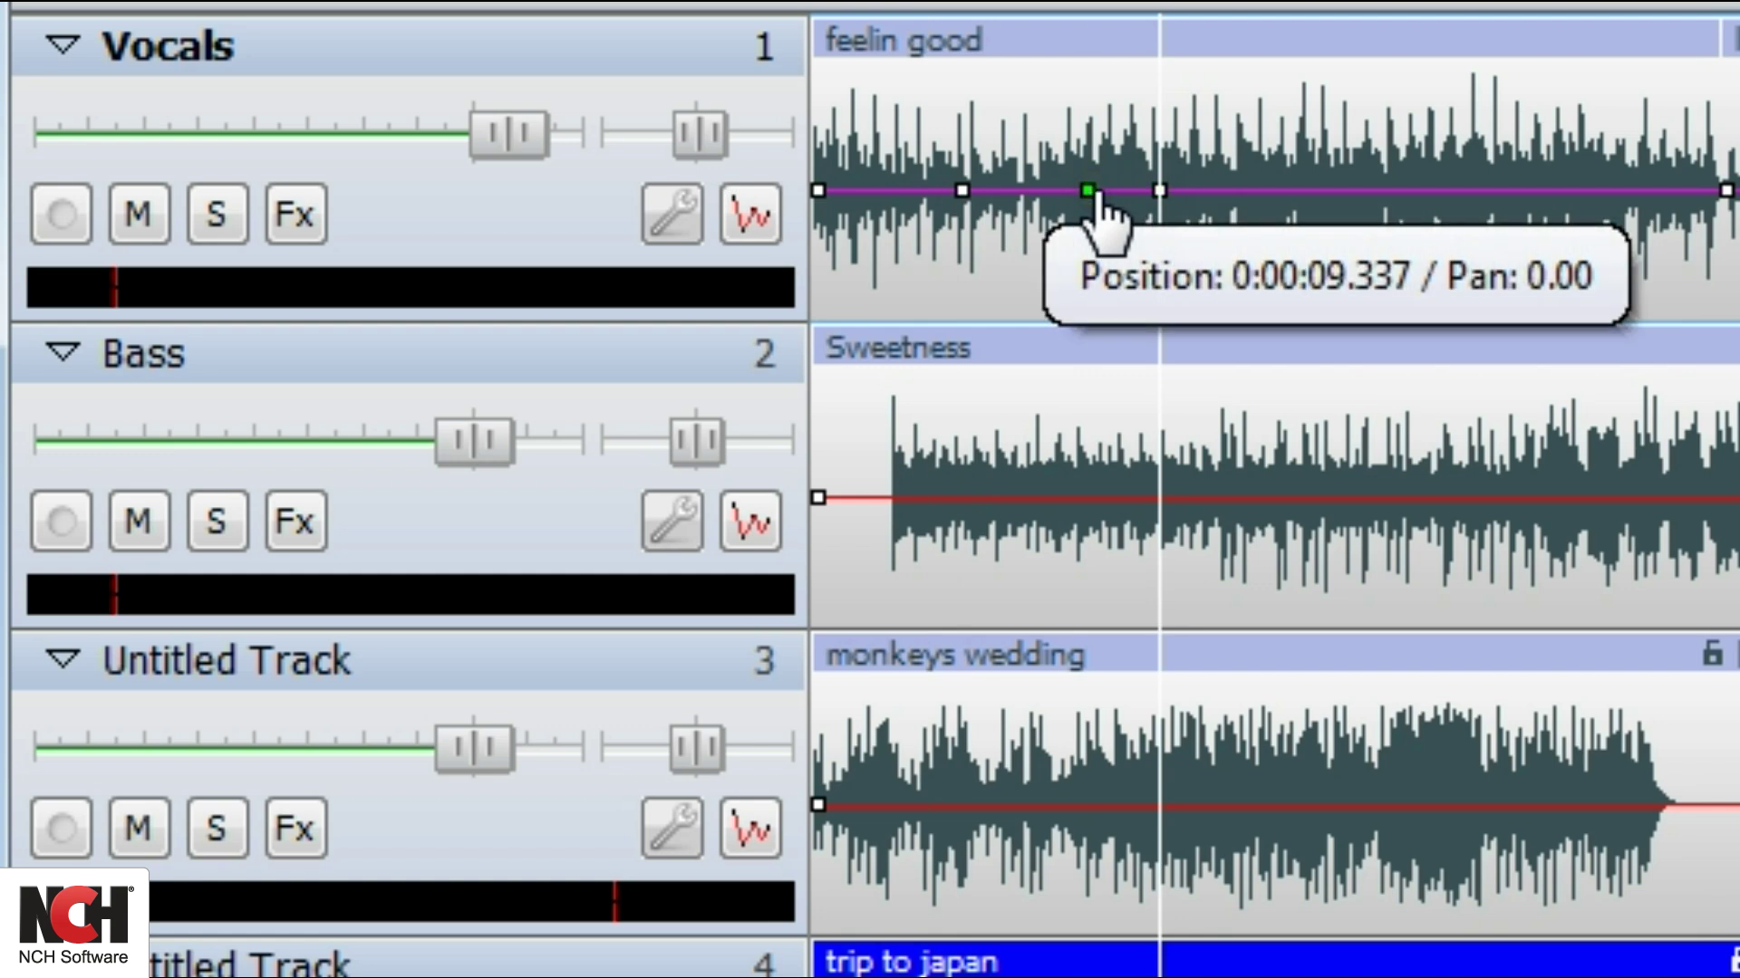